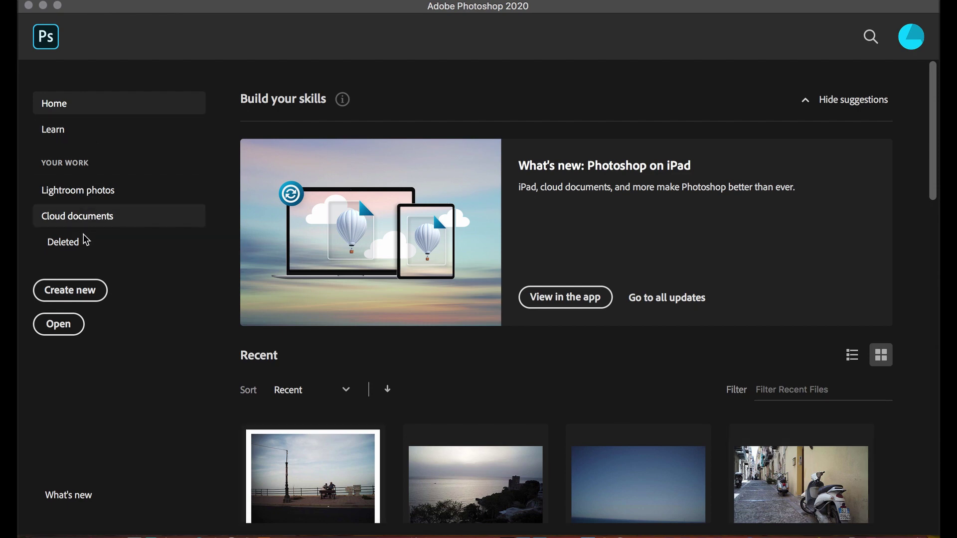
Create a new blank white document at 1000 × 1000 px and 72 ppi.
click(86, 294)
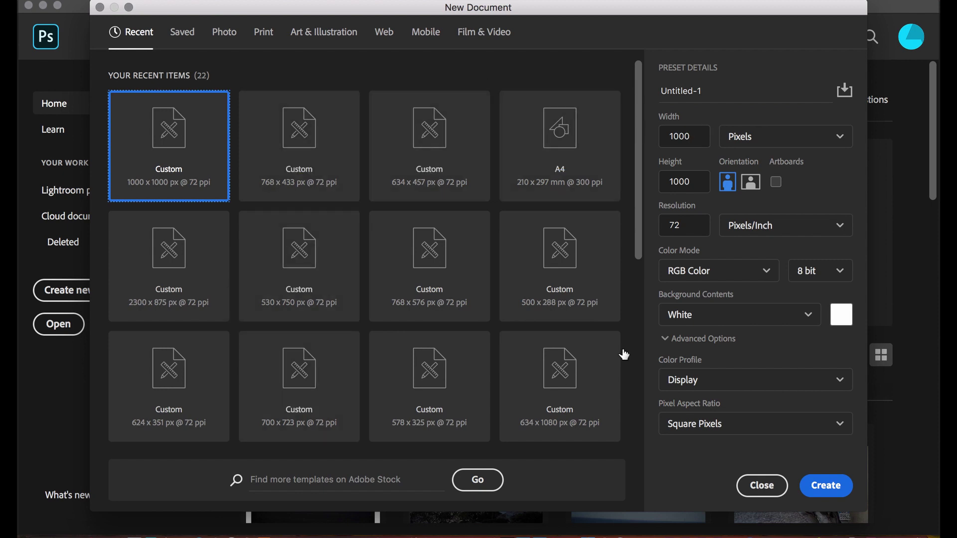
double_click(689, 133)
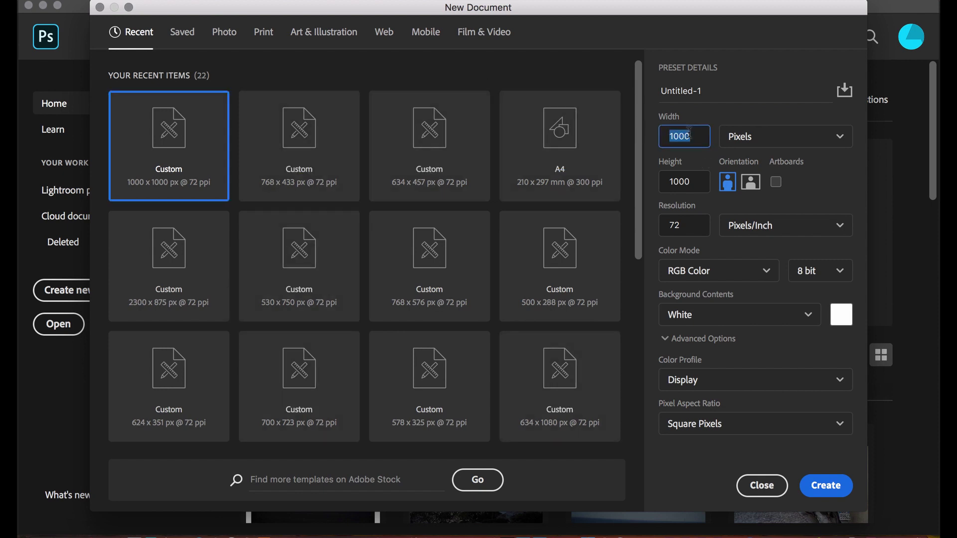
double_click(693, 182)
double_click(693, 226)
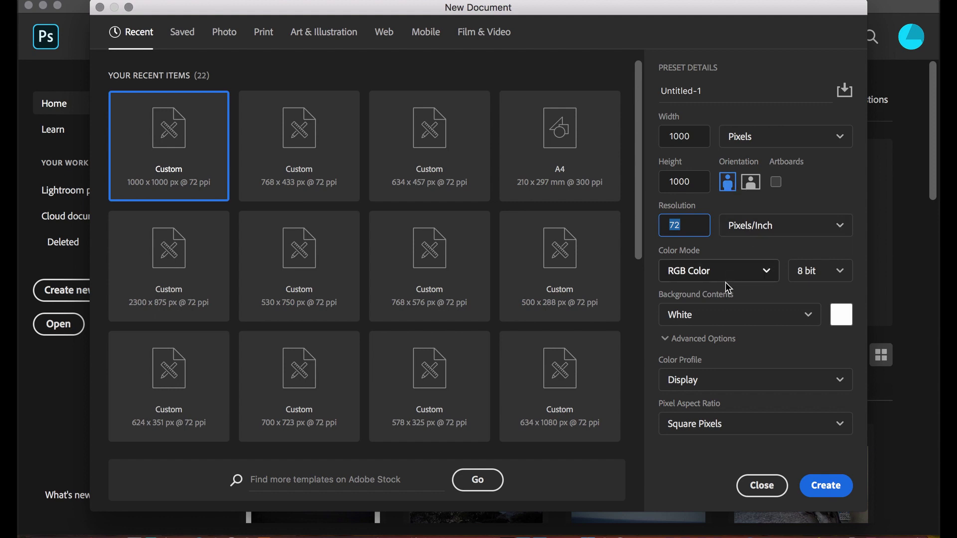
click(822, 492)
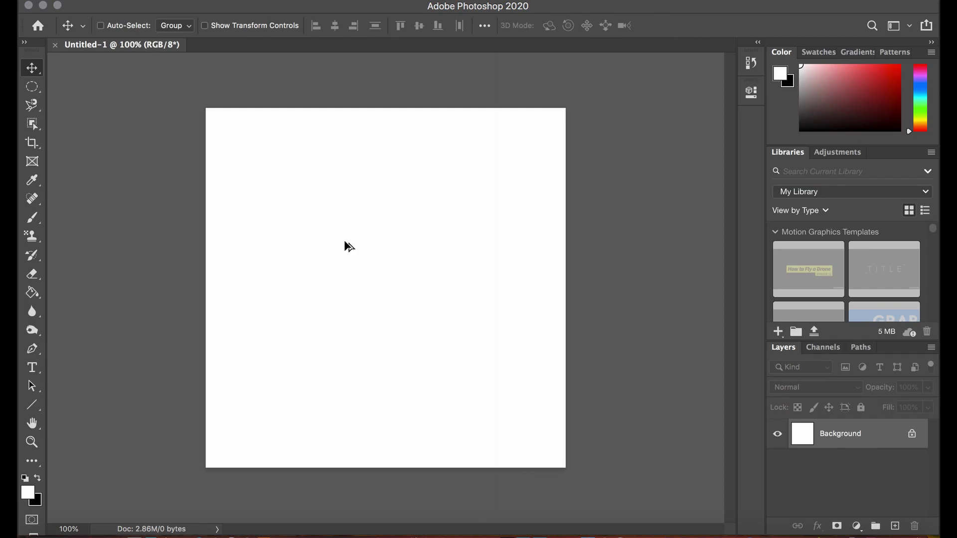
scroll(349, 246, up, 5)
scroll(349, 246, down, 6)
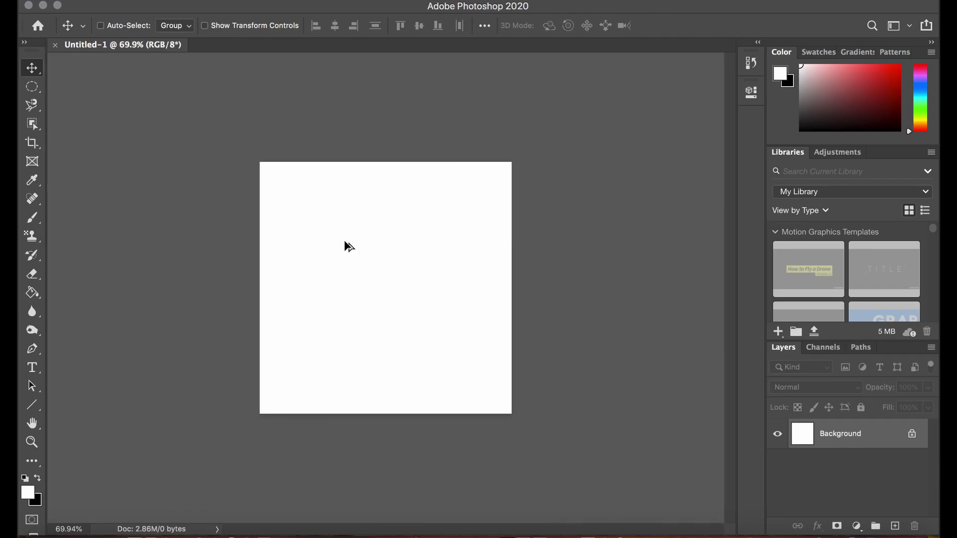
scroll(349, 246, up, 8)
scroll(348, 246, down, 4)
scroll(348, 247, up, 1)
scroll(349, 246, down, 5)
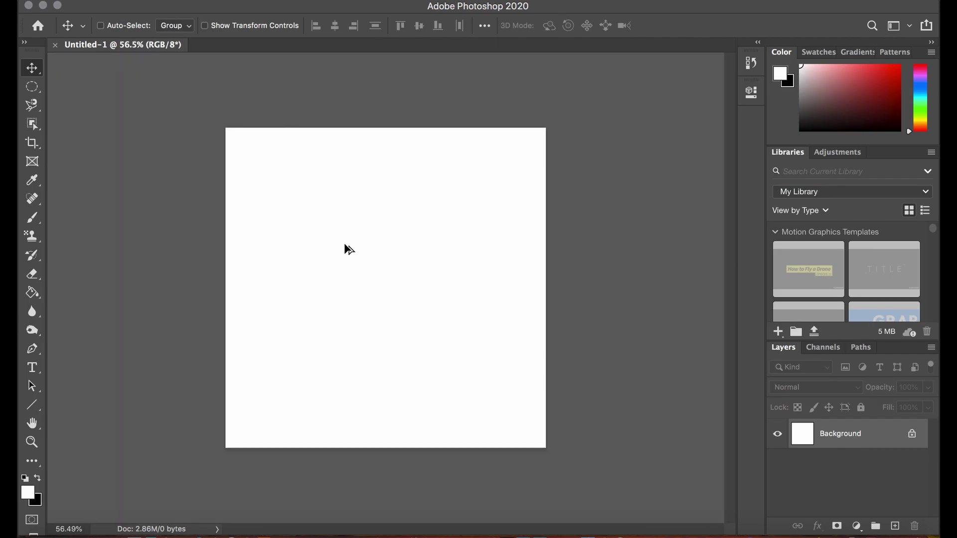
scroll(349, 249, up, 2)
scroll(349, 248, up, 2)
scroll(349, 248, down, 3)
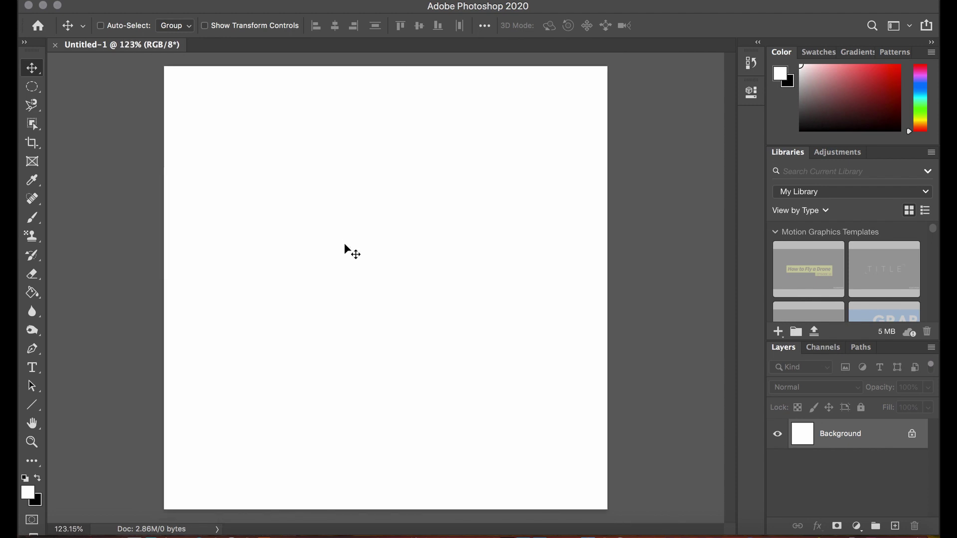
scroll(344, 243, up, 2)
scroll(344, 243, down, 3)
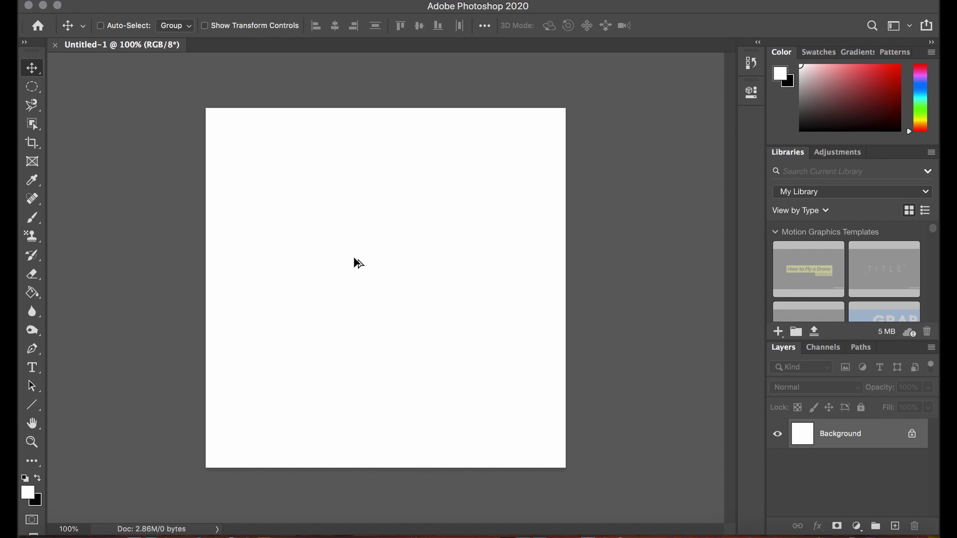
scroll(354, 259, up, 5)
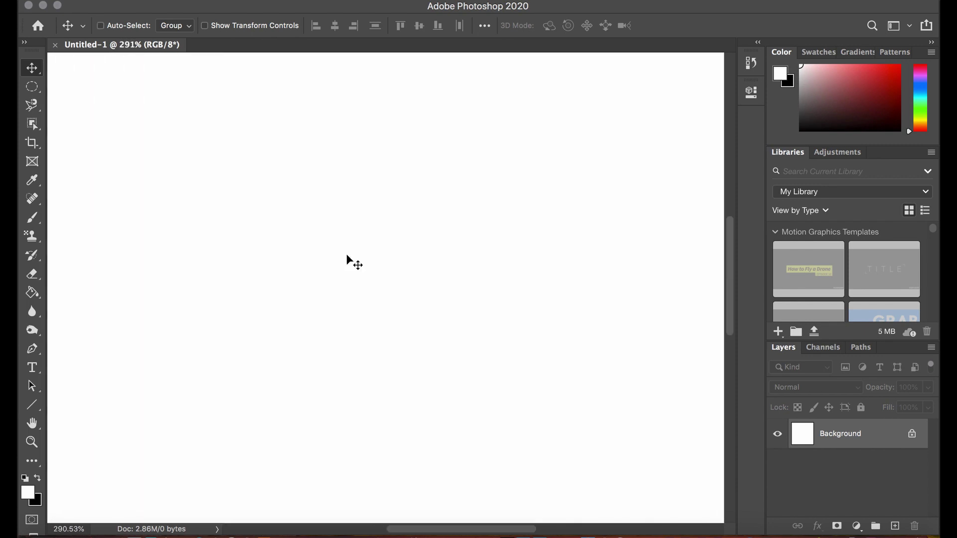
drag(347, 255, 386, 281)
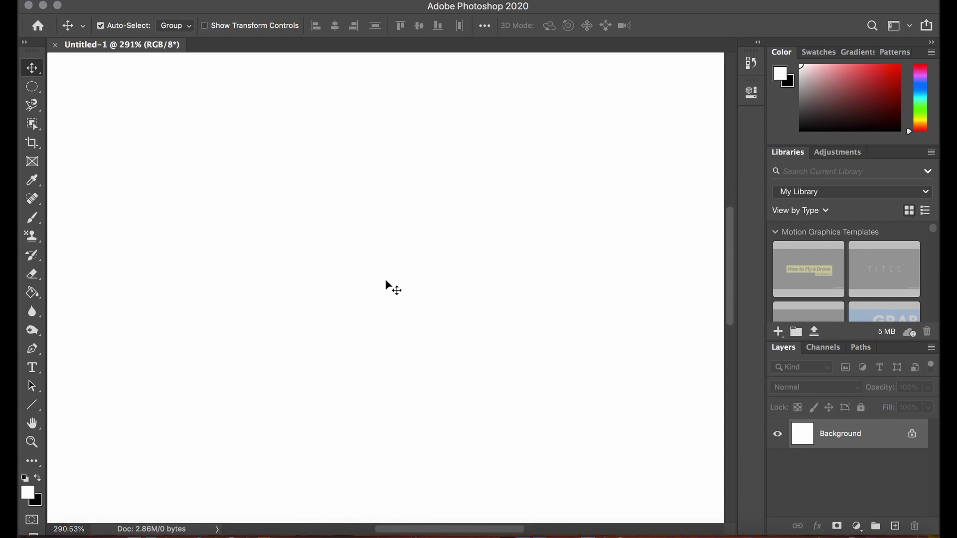
key(super+0)
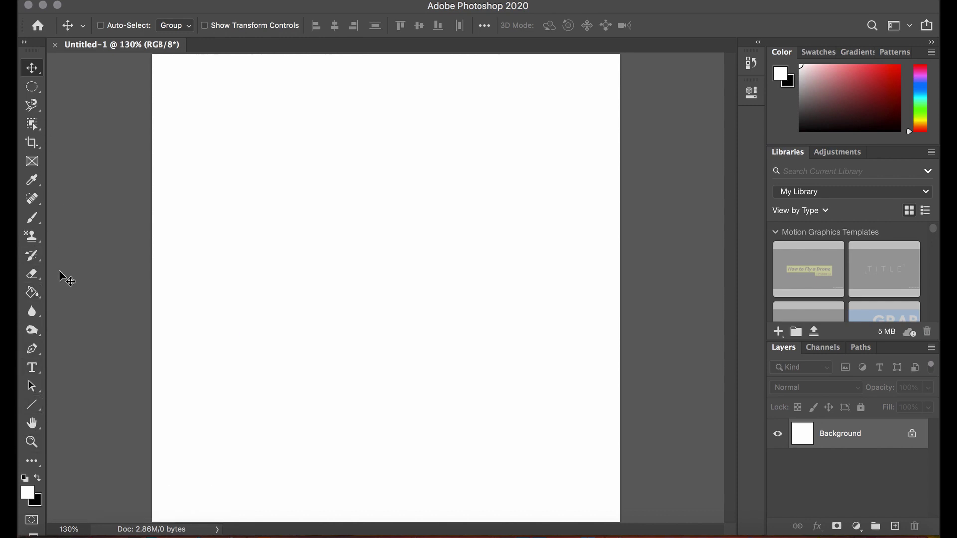
Return to the Move tool and collapse the Libraries panel.
click(34, 199)
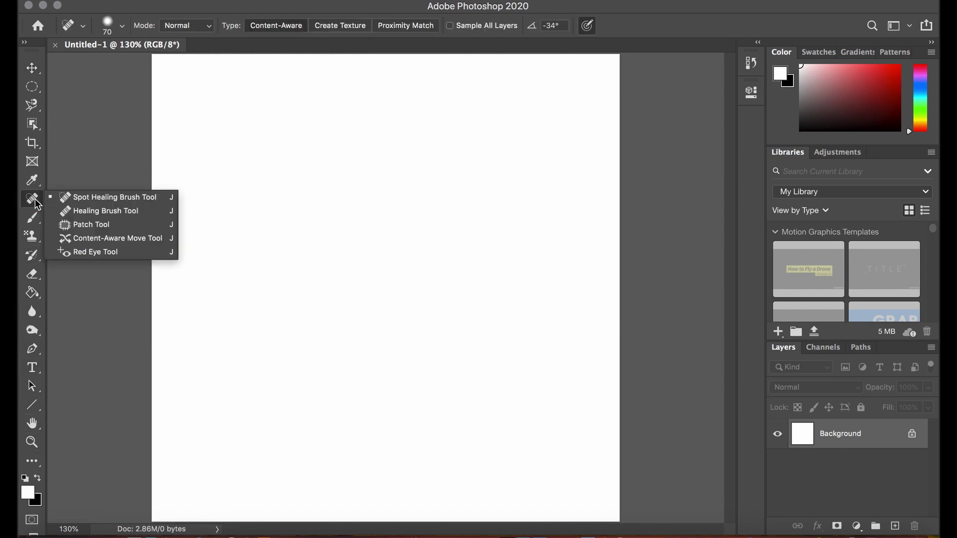
click(34, 199)
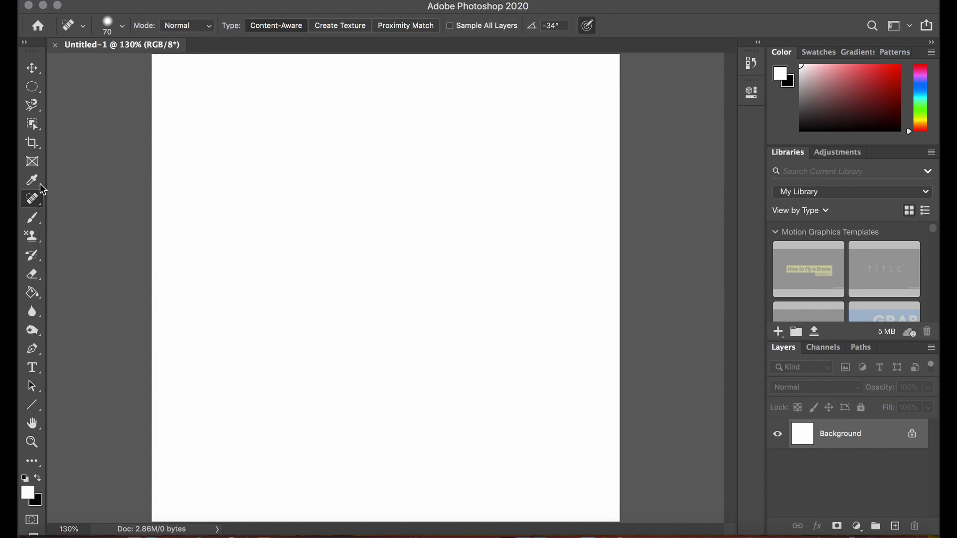
click(33, 68)
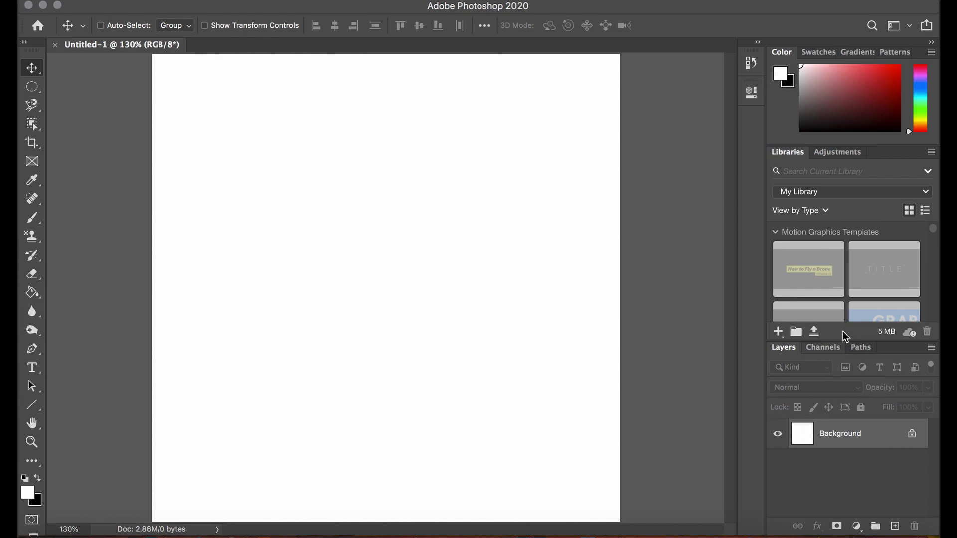
double_click(883, 157)
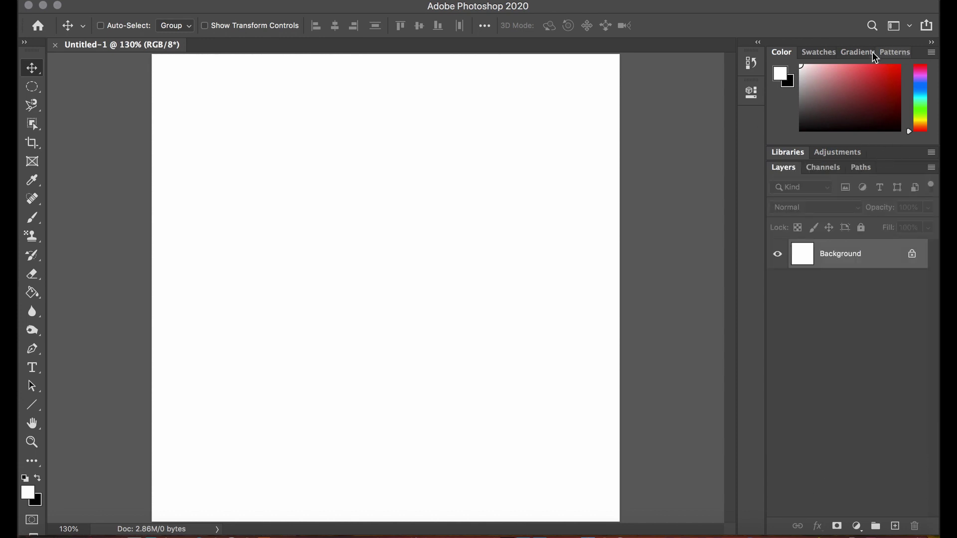
Close the Color, Libraries/Adjustments and Channels panel groups.
right_click(779, 50)
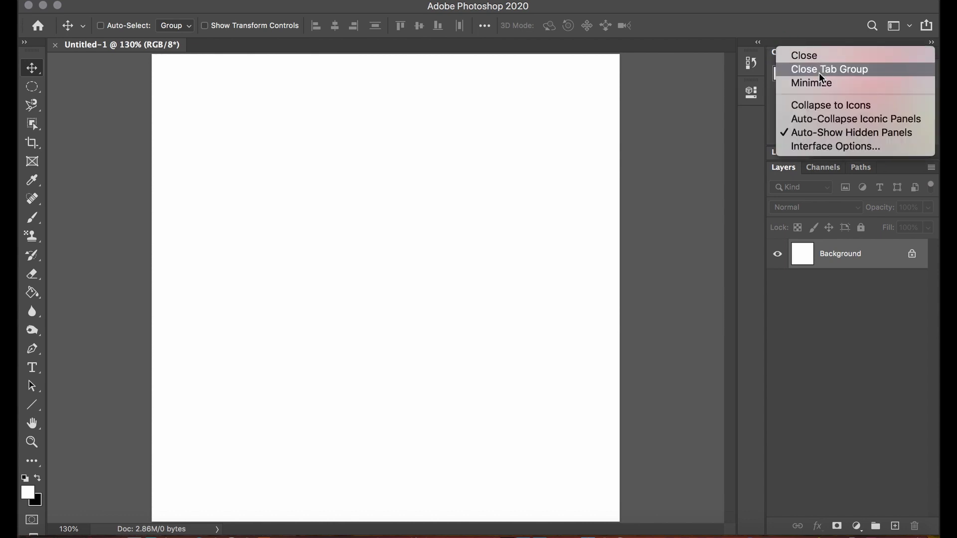
click(819, 73)
right_click(796, 52)
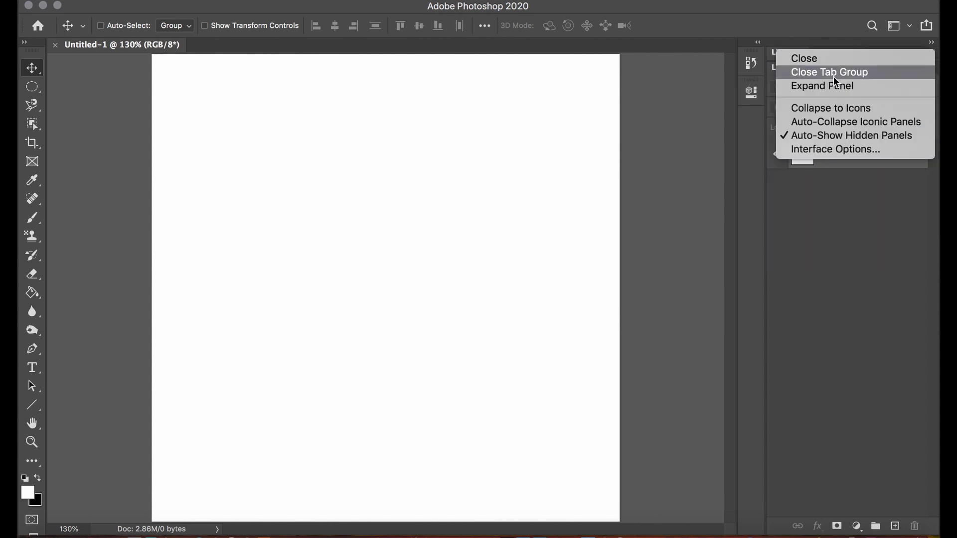
click(833, 76)
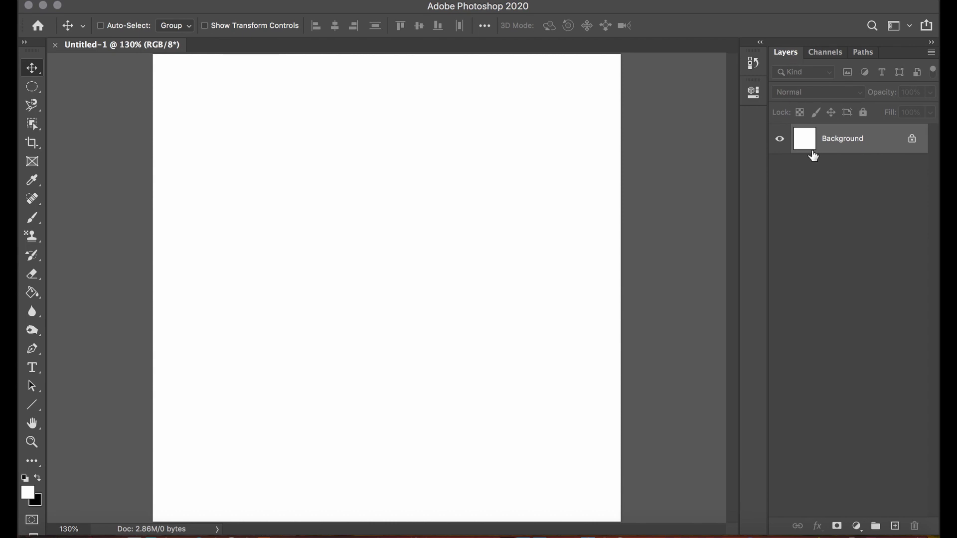
right_click(829, 45)
click(828, 50)
Close the Paths panel and both collapsed icon panels, leaving only Layers.
right_click(825, 50)
click(832, 58)
right_click(757, 55)
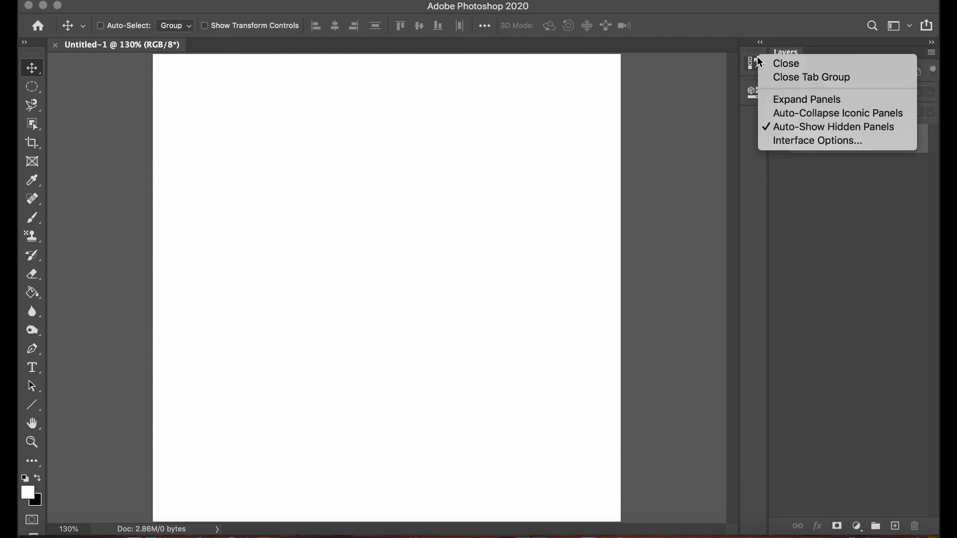
click(775, 64)
right_click(759, 65)
click(773, 70)
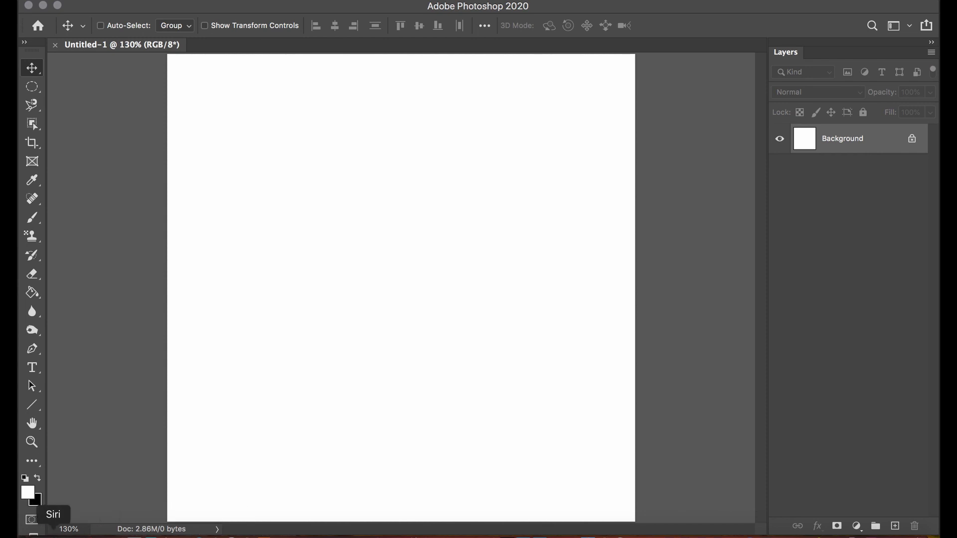
Open the six photos sicily 1.JPG through sicily 6.JPG together.
click(131, 4)
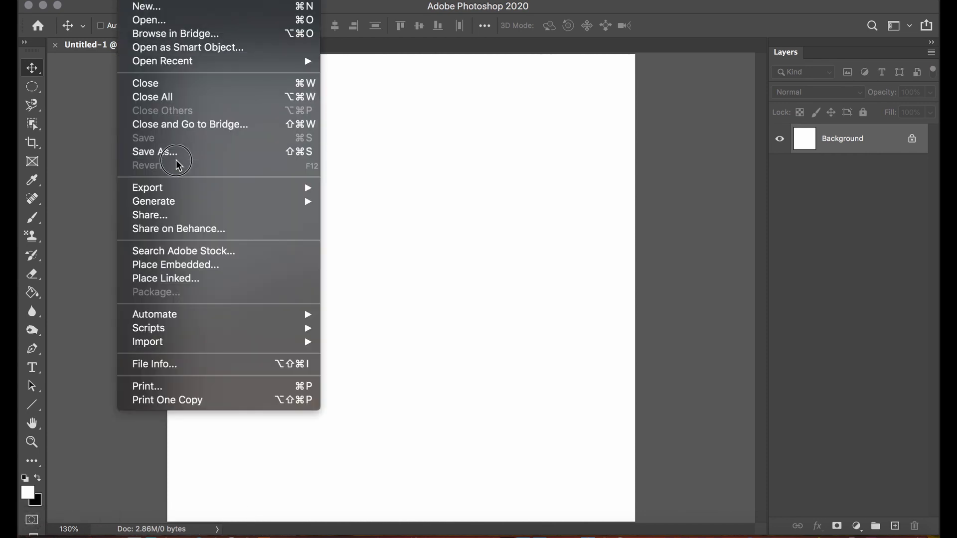
click(201, 21)
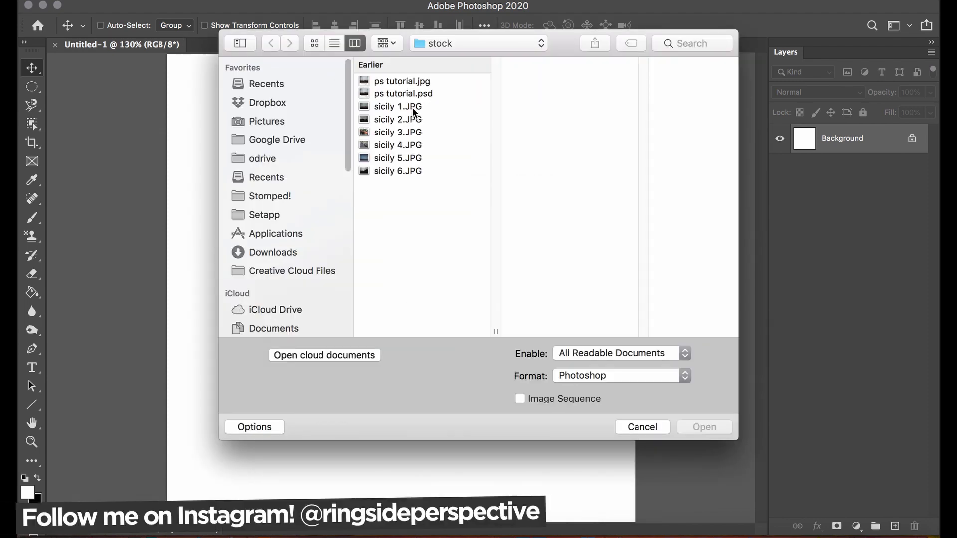
click(412, 107)
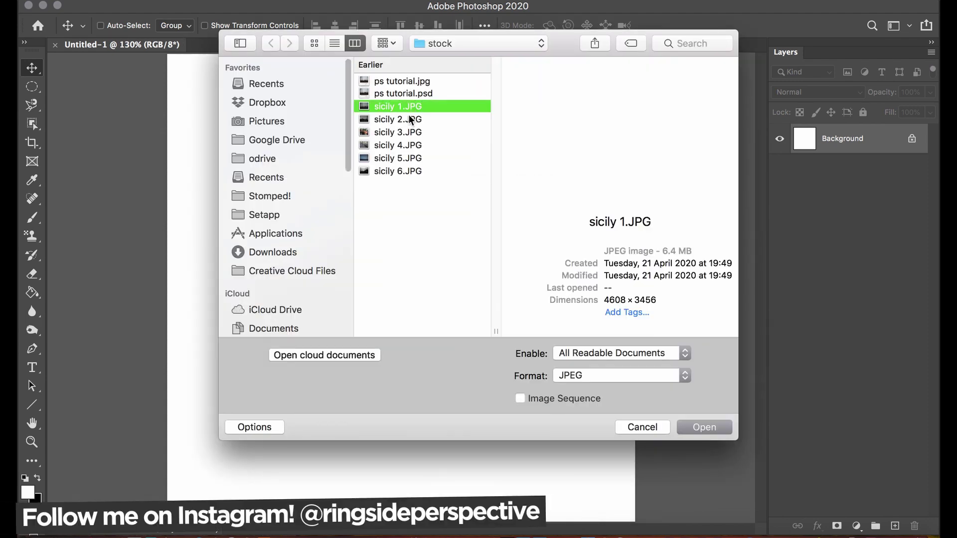
shift+click(399, 169)
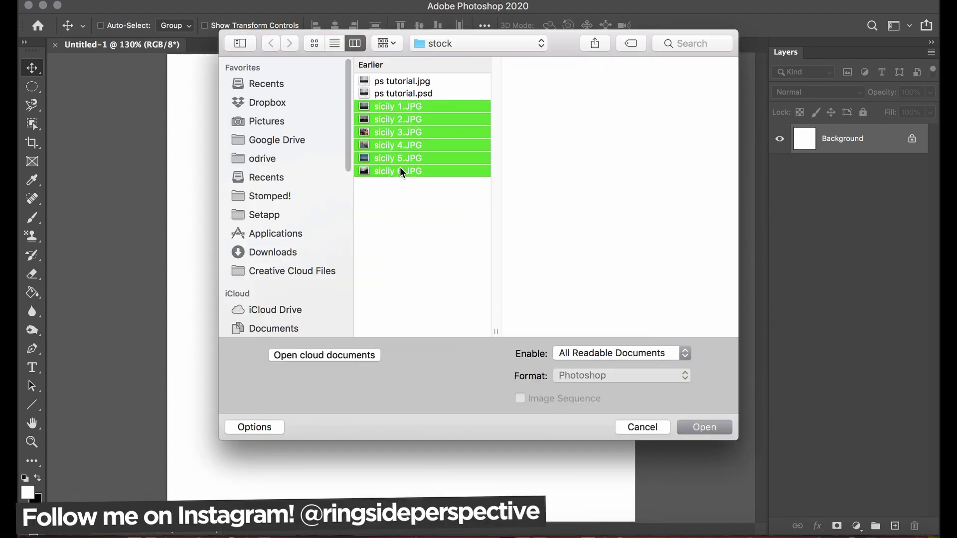
click(711, 428)
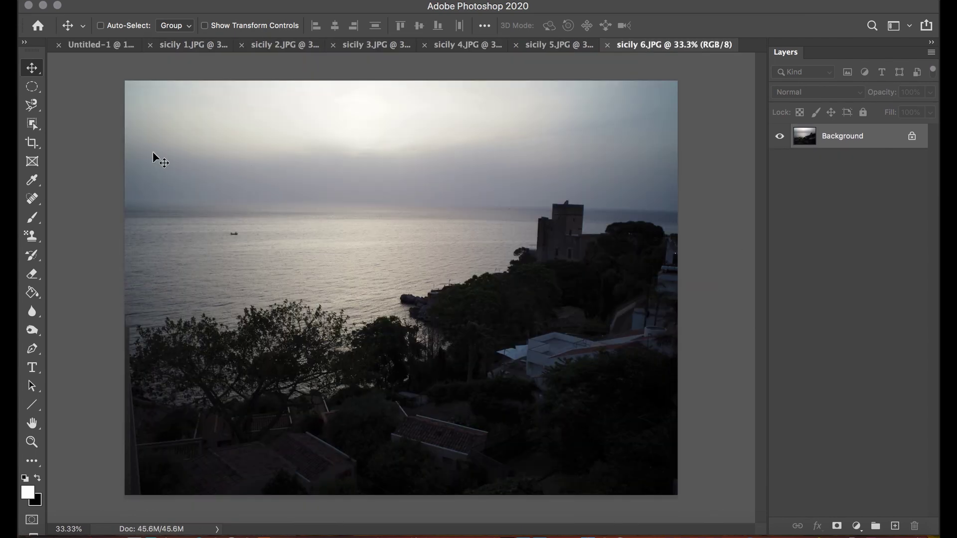
Cycle through each of the six open Sicily photos, then bring Untitled-1 back to front.
click(204, 43)
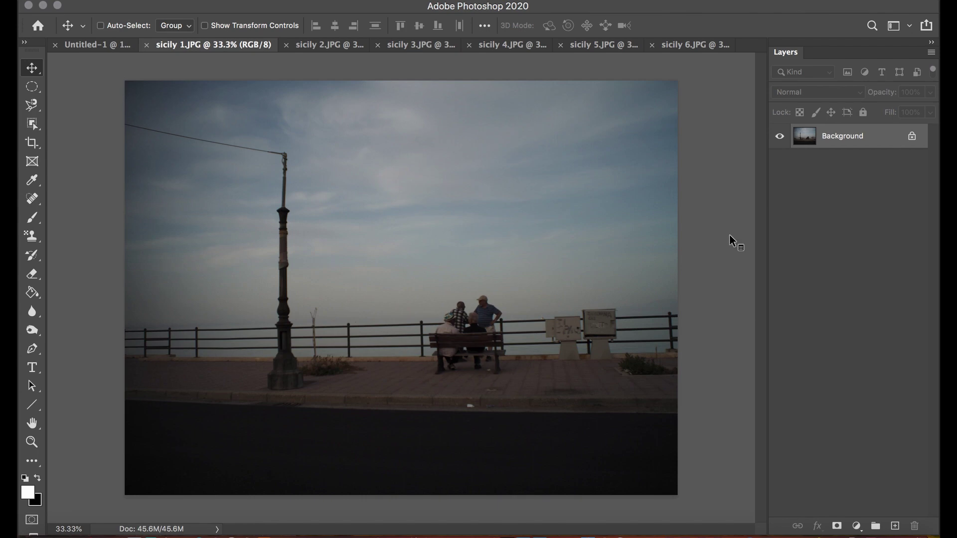
key(ctrl+Tab)
key(ctrl+Tab)
key(ctrl+Tab)
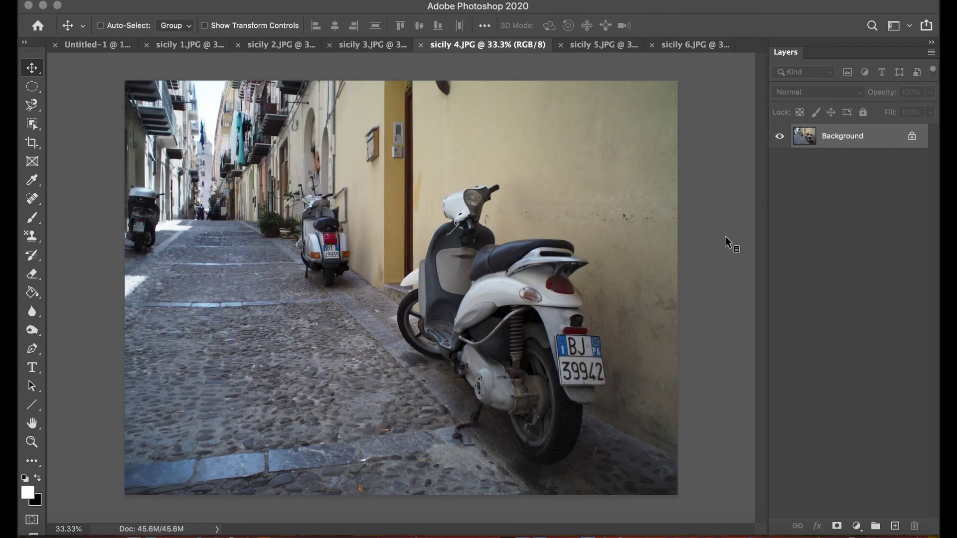
key(ctrl+Tab)
key(ctrl+Tab)
key(ctrl+Tab)
key(ctrl+Tab)
key(ctrl+Tab)
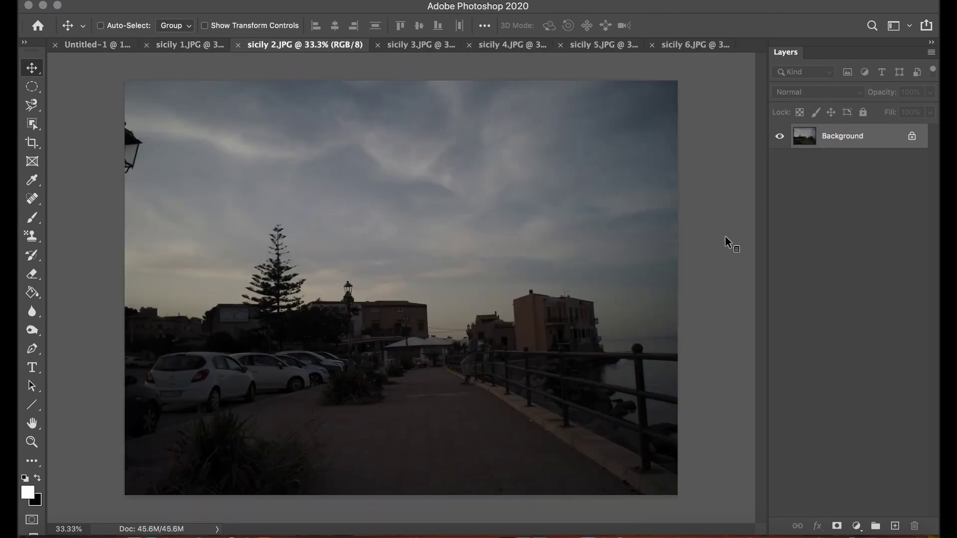
key(ctrl+Tab)
key(ctrl+Tab)
key(ctrl+Tab)
key(ctrl+Tab)
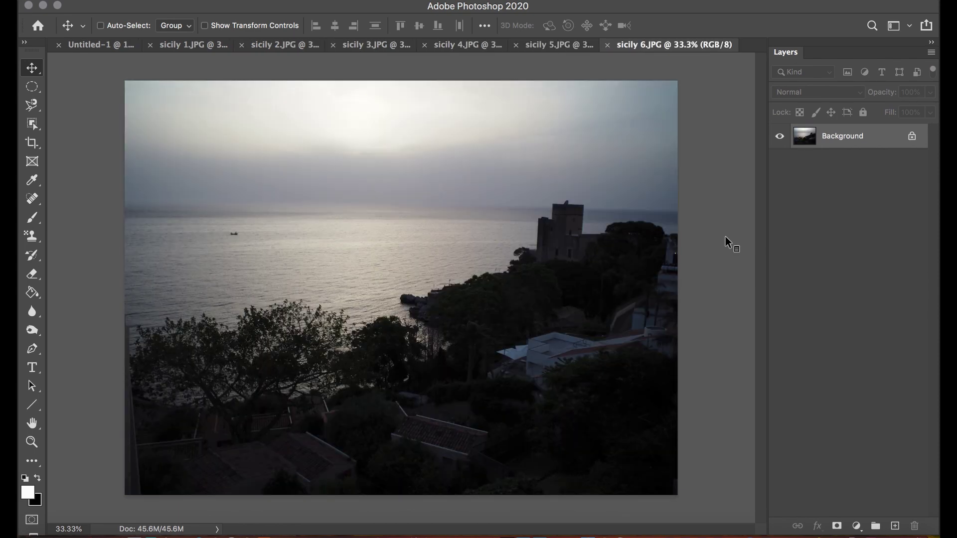
key(ctrl+Tab)
key(ctrl+Tab)
key(ctrl+Tab)
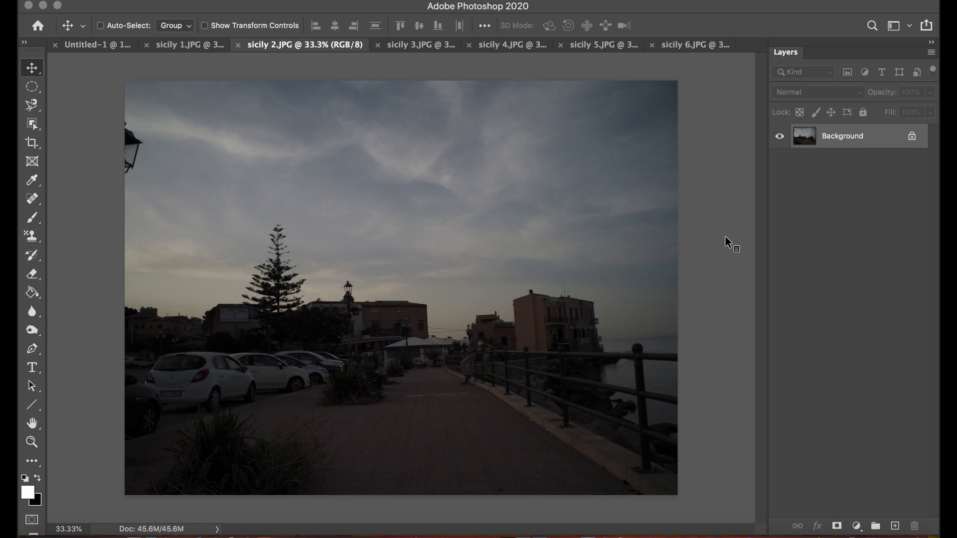
key(ctrl+Tab)
key(ctrl+Tab)
key(ctrl+Tab)
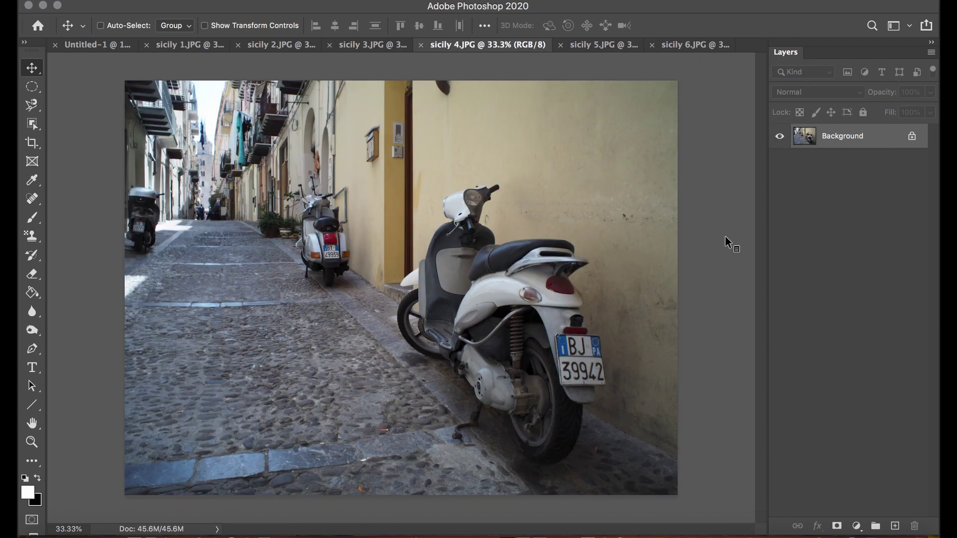
key(ctrl+Tab)
key(ctrl+Tab)
key(ctrl+Tab)
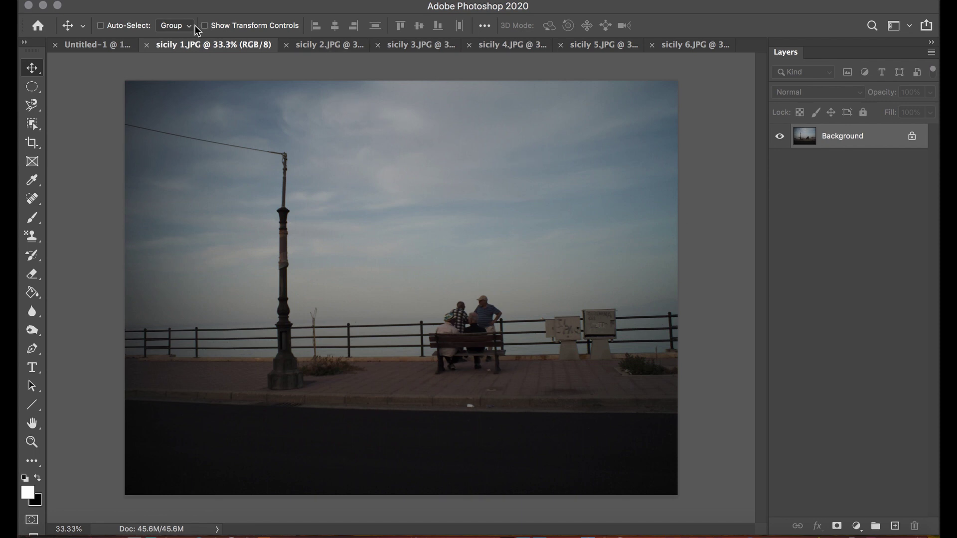
click(96, 46)
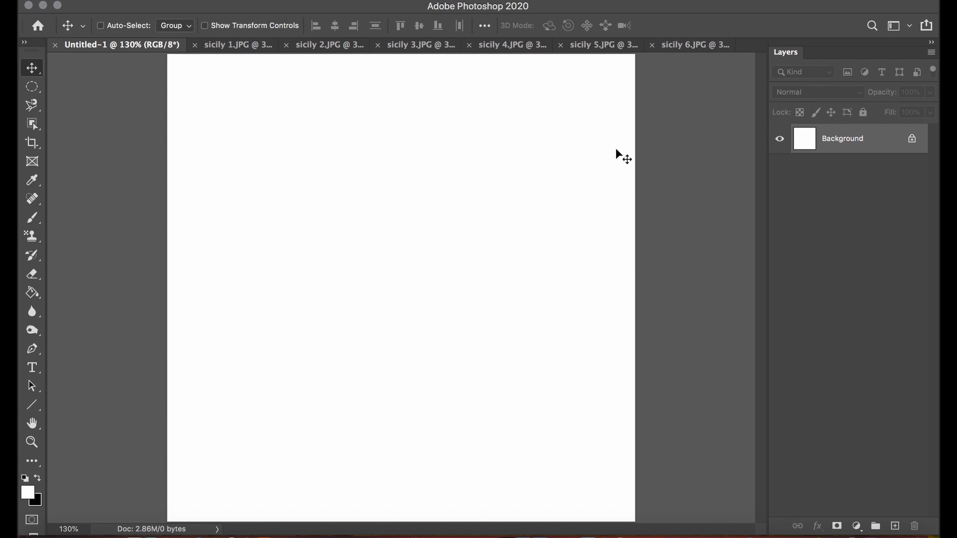
Unlock the Background layer into Layer 0 and switch to sicily 1.JPG.
click(912, 141)
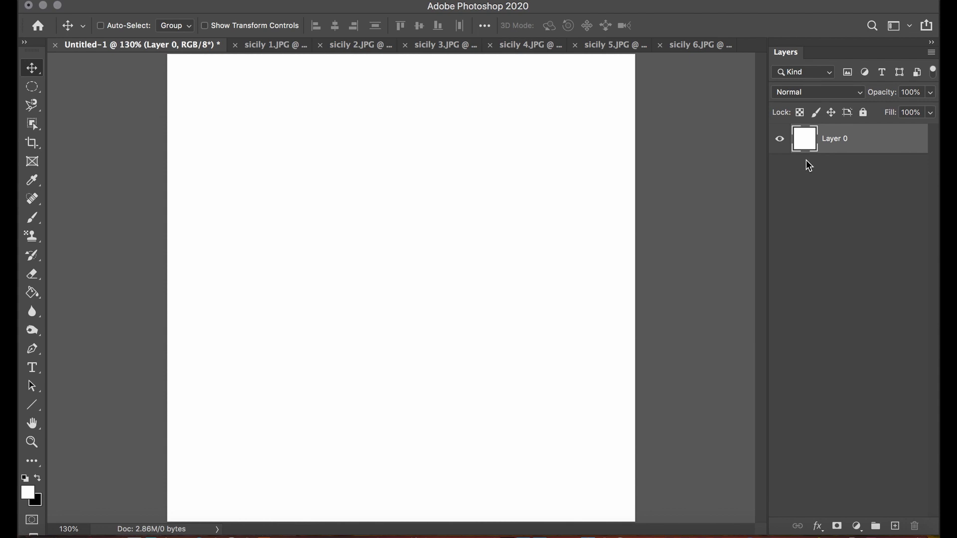
click(257, 44)
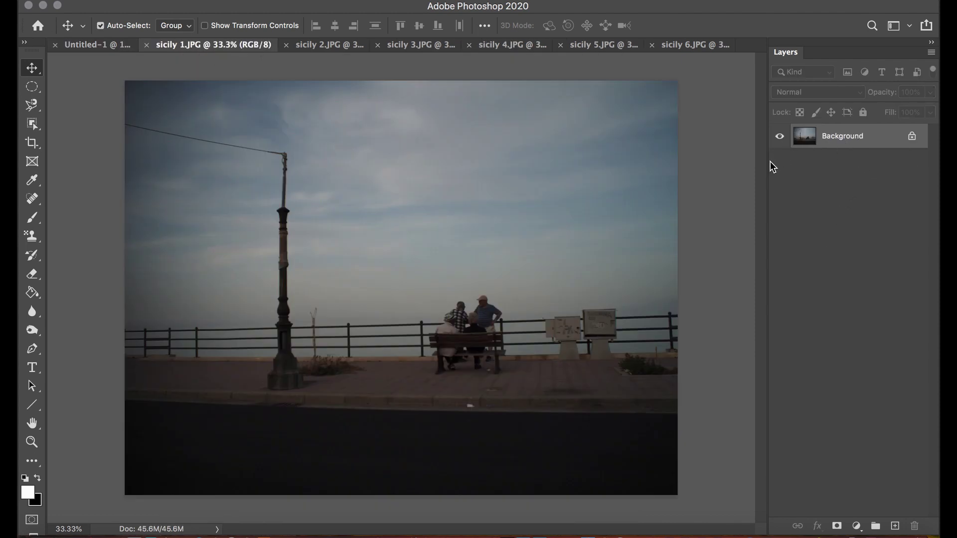
Copy the whole sicily 1 photo into Untitled-1, accepting the profile mismatch conversion.
key(super+a)
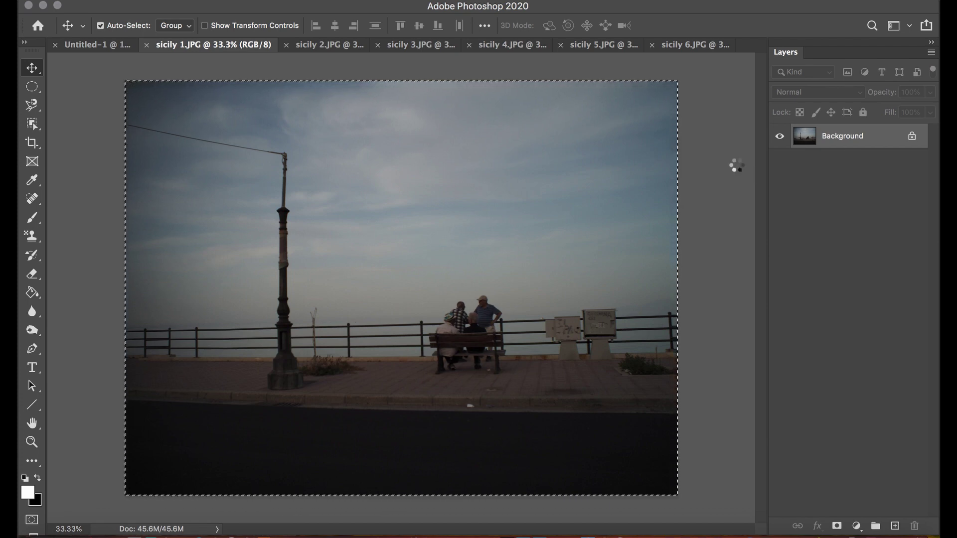
click(91, 45)
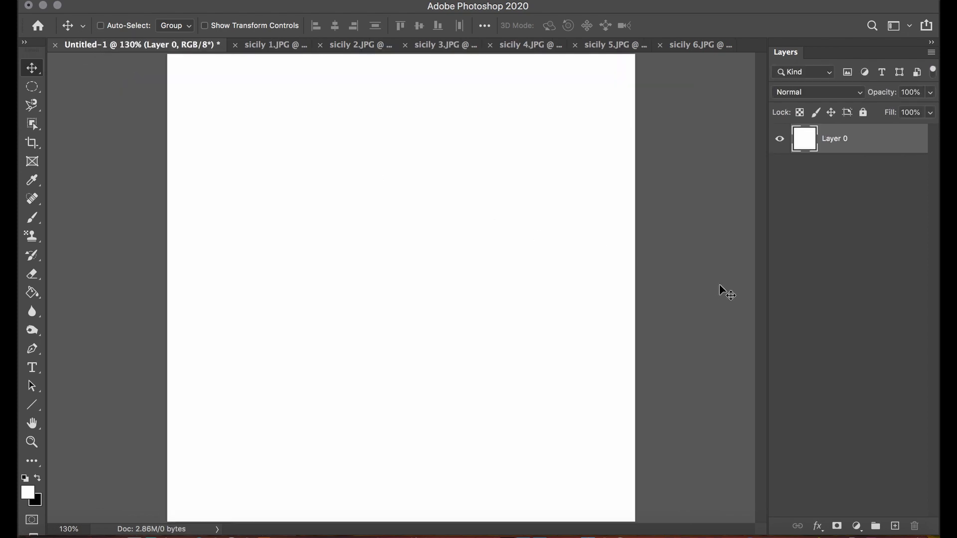
key(super+v)
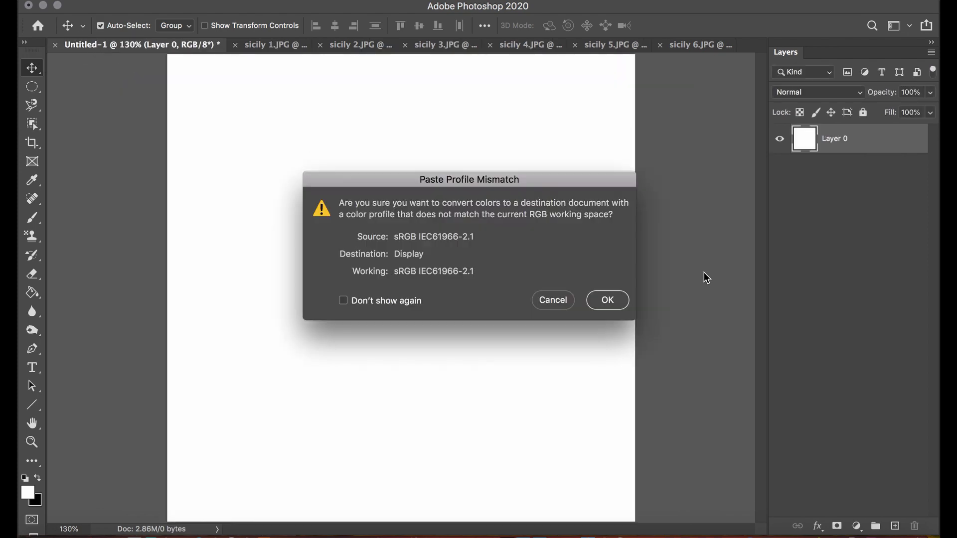
click(605, 301)
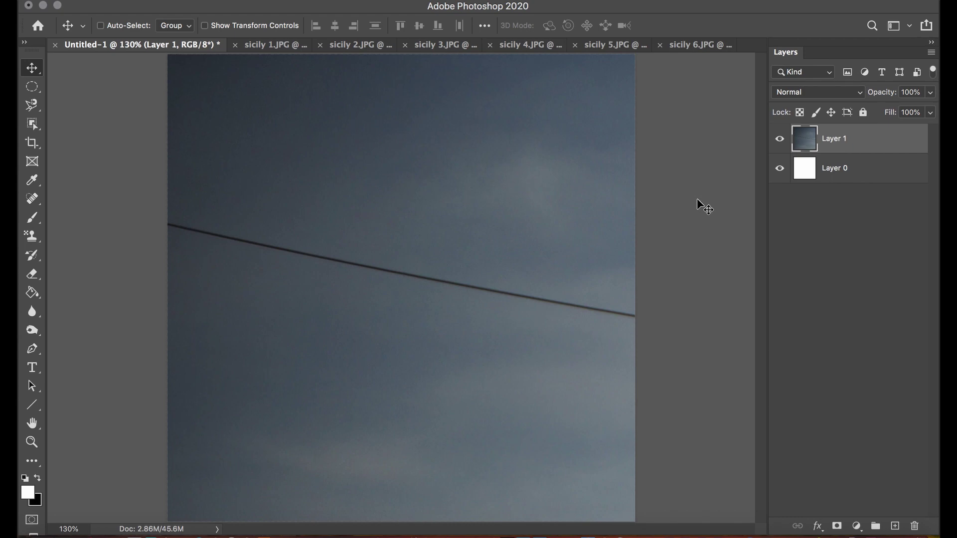
Centre the pasted photo horizontally and vertically on the canvas, then deselect.
key(super)
key(super+a)
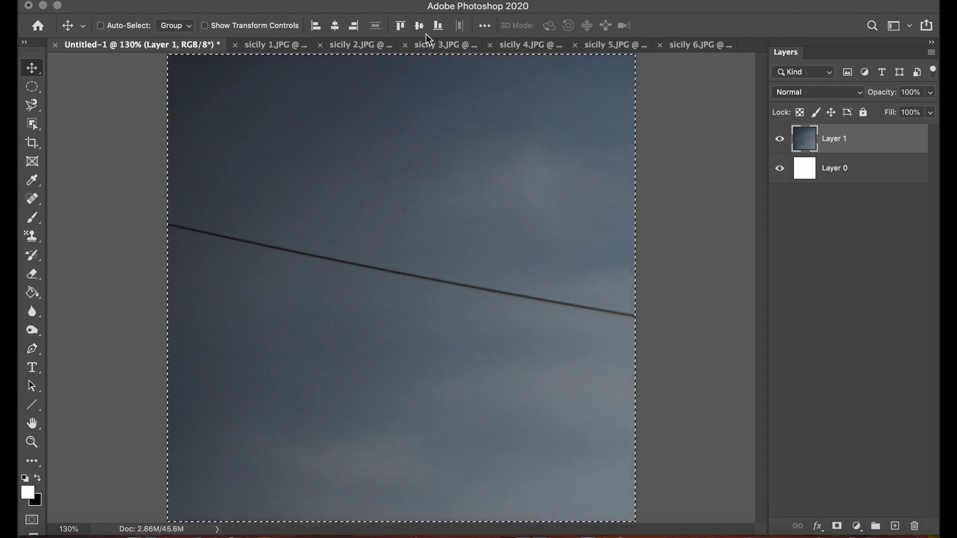
click(338, 29)
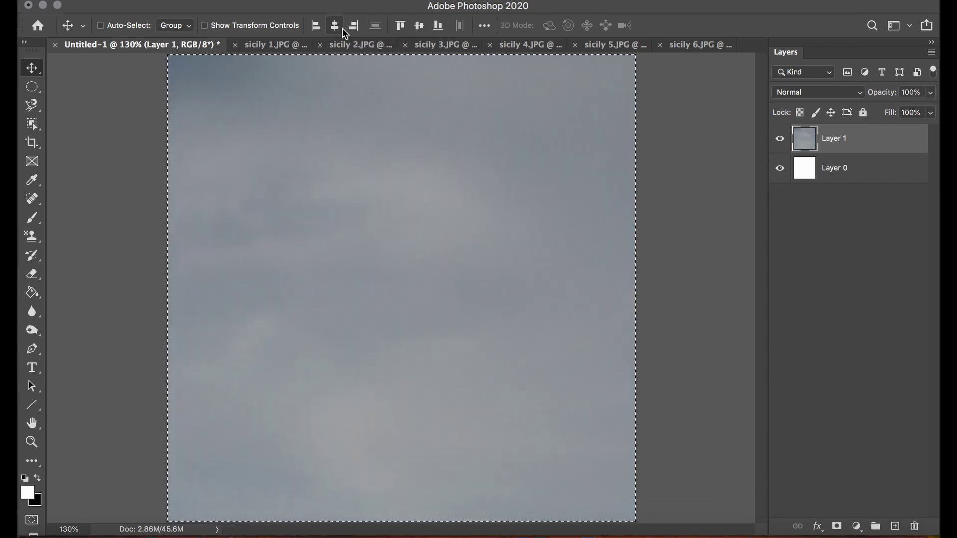
click(420, 26)
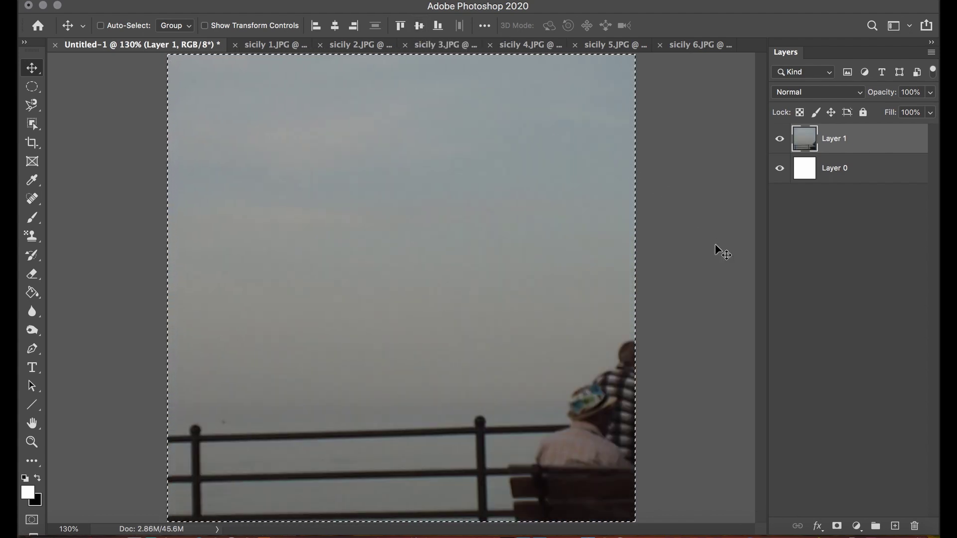
key(super+d)
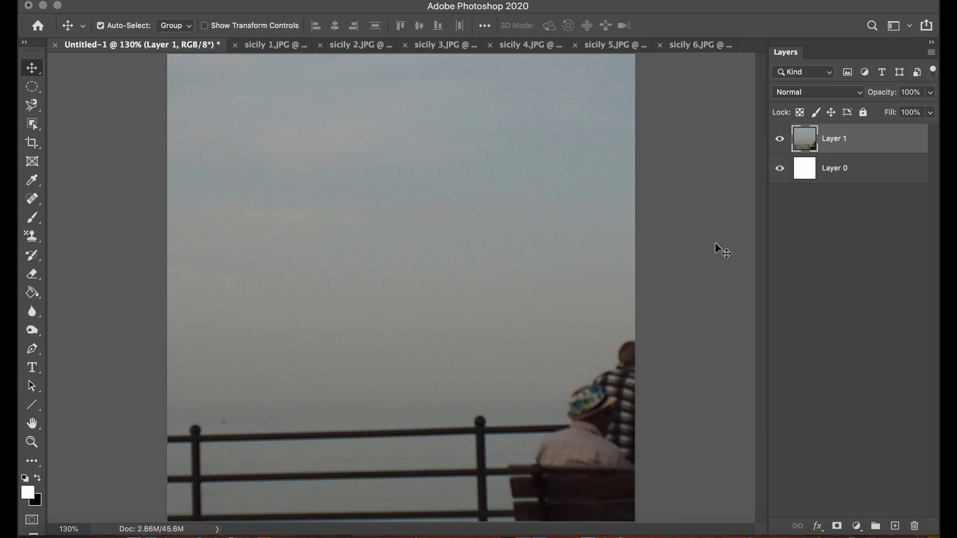
key(super+t)
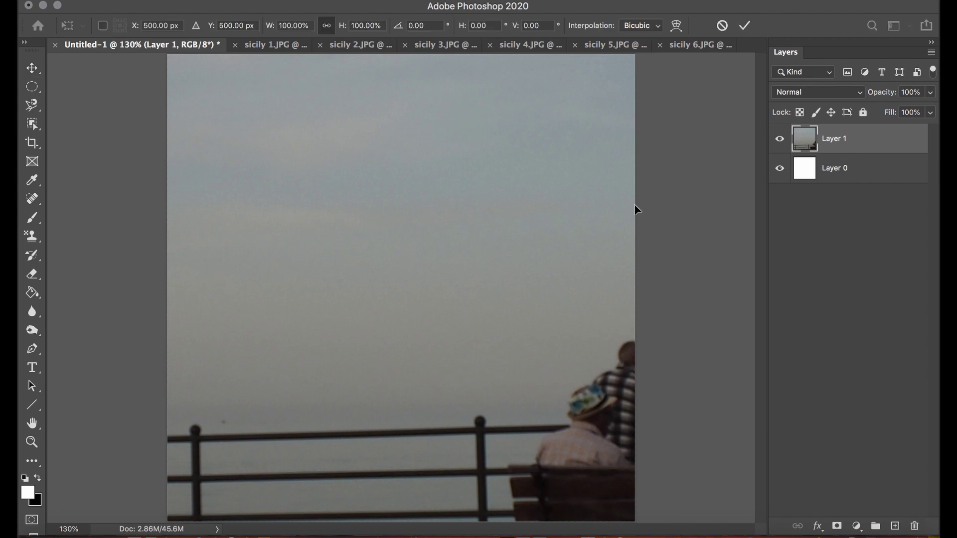
Scale the photo layer to 20% with linked proportions and commit the transform.
click(306, 25)
text(30)
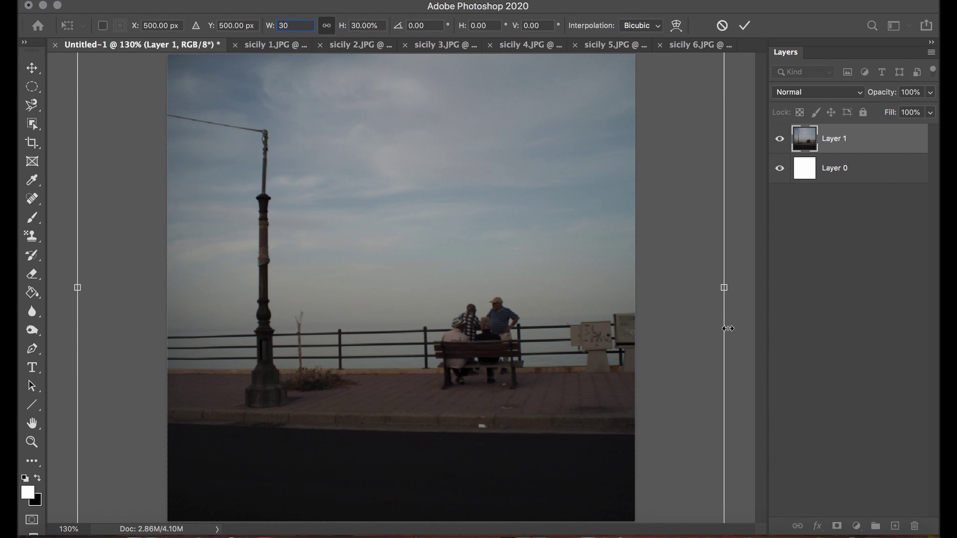
key(BackSpace)
key(BackSpace)
text(20)
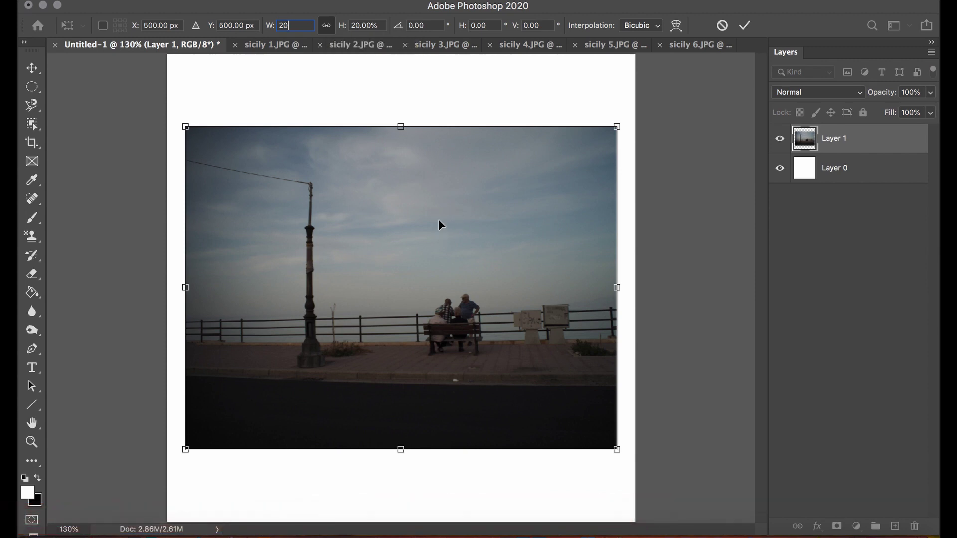
click(744, 28)
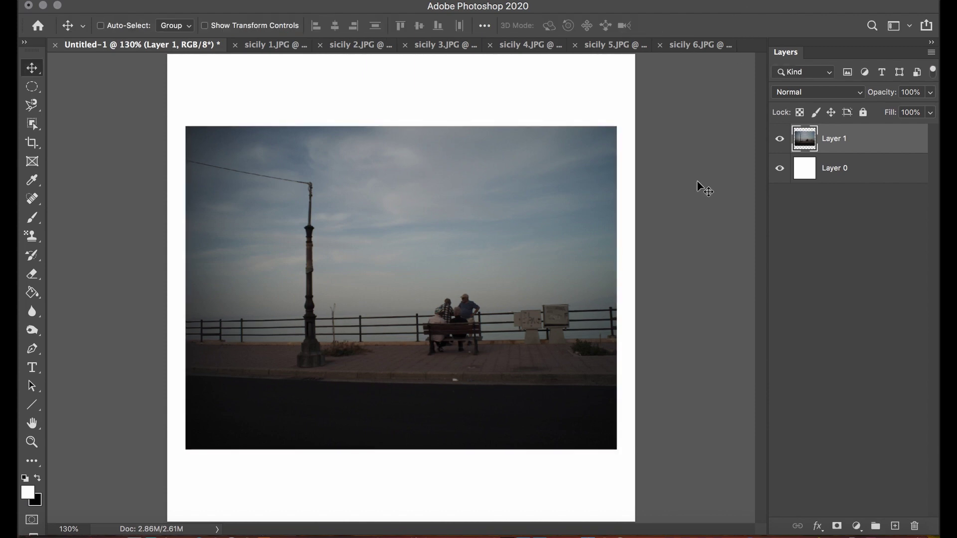
Nudge the photo near the canvas top, leaving a wider white border below.
key(super+minus)
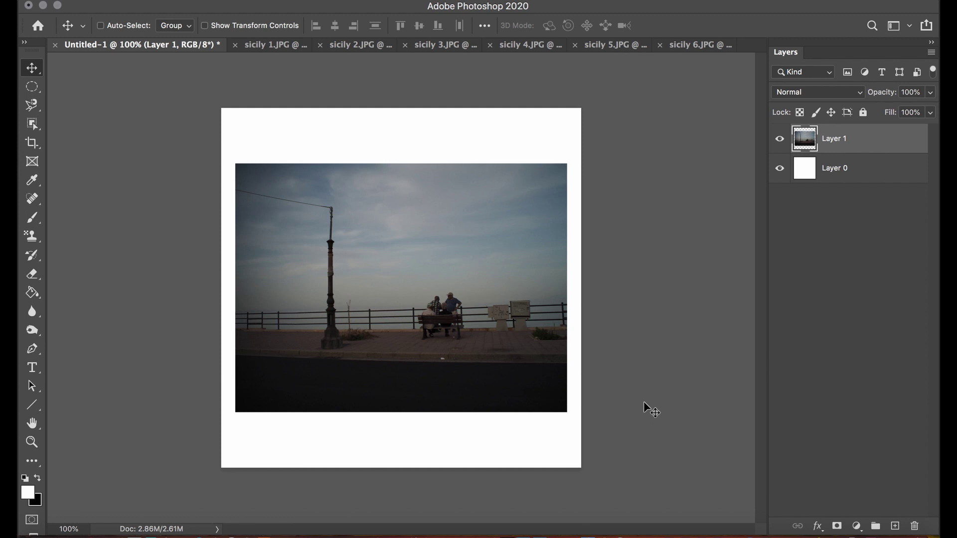
key(Up)
key(Up)
key(Up)
key(Up)
key(Up)
key(Up)
key(Up)
key(Up)
key(Up)
key(Up)
key(Up)
key(Up)
key(Up)
key(Up)
key(Up)
key(Up)
key(Up)
key(Up)
key(Up)
key(Up)
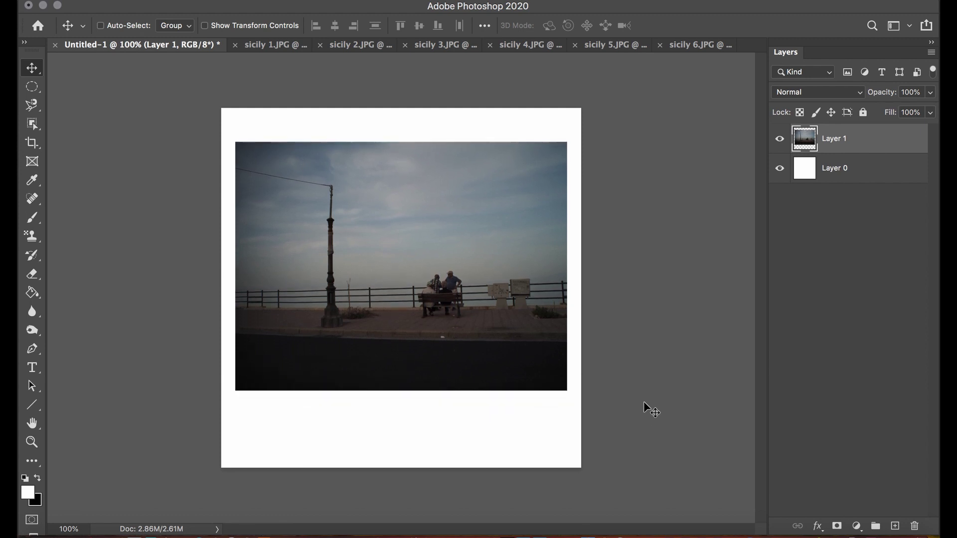
key(Up)
key(Up)
key(Up)
key(Up)
key(Up)
key(Up)
key(Up)
key(Up)
key(Up)
key(Up)
key(Up)
key(Up)
key(Up)
key(Up)
key(Up)
key(Up)
key(Up)
key(Up)
key(Up)
key(Up)
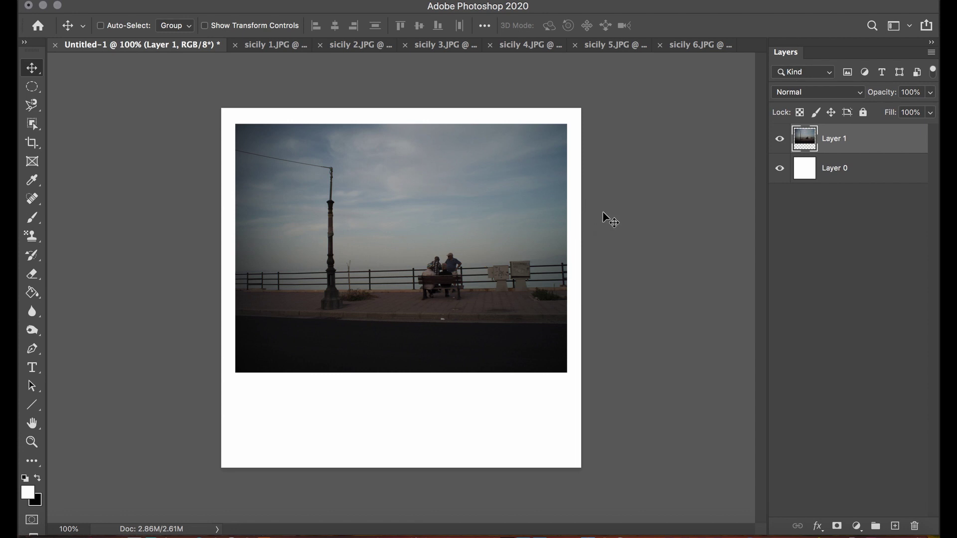
key(Up)
key(Up)
key(Up)
key(Up)
key(Up)
key(Up)
key(Up)
key(Down)
key(Down)
key(Down)
key(Down)
key(Down)
key(Down)
key(Down)
key(Up)
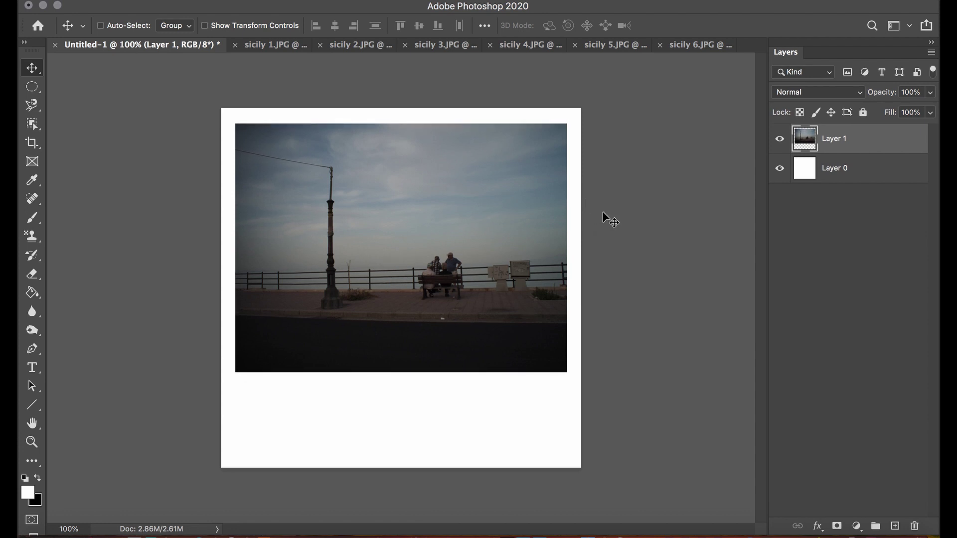
key(shift+Down)
key(shift+Up)
key(shift+Up)
key(shift+Down)
key(Up)
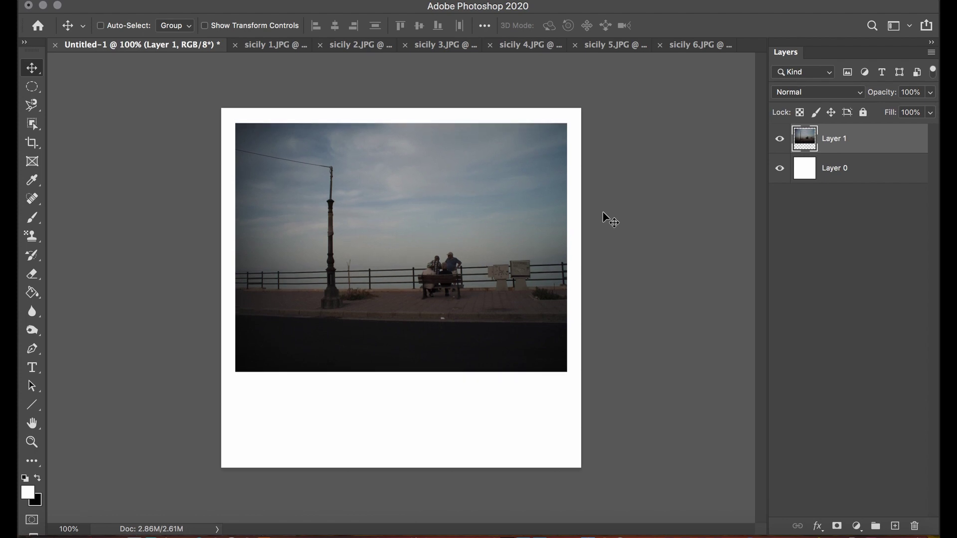
key(Up)
key(Up)
key(Up)
key(Down)
key(Down)
key(Up)
key(Up)
key(Up)
key(Down)
key(Down)
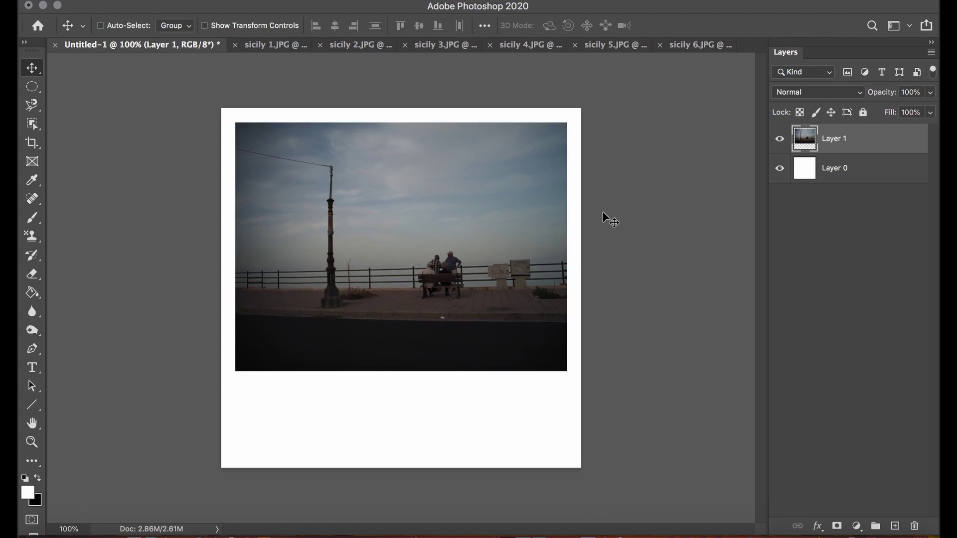
key(Down)
key(Up)
key(Up)
key(Down)
key(Up)
key(Up)
key(Up)
key(Down)
key(Down)
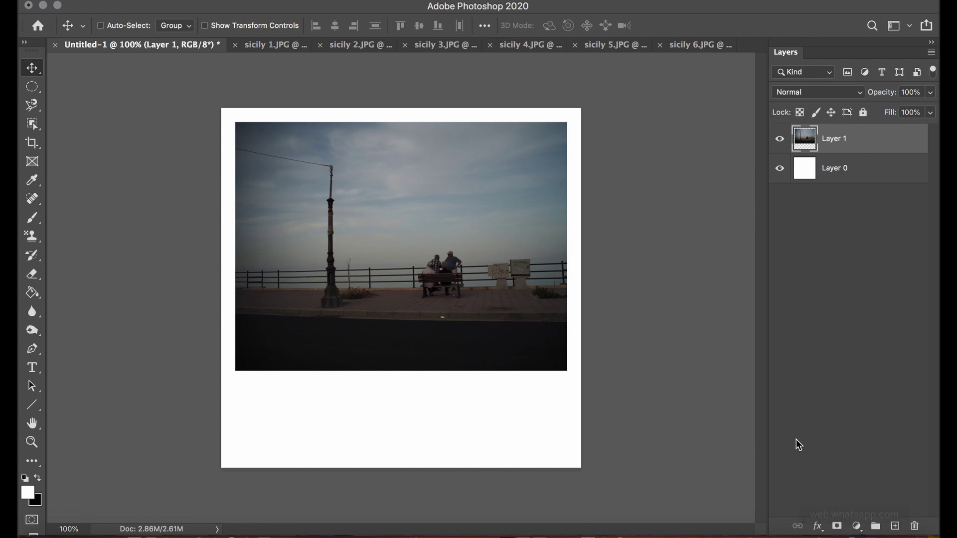
click(245, 1)
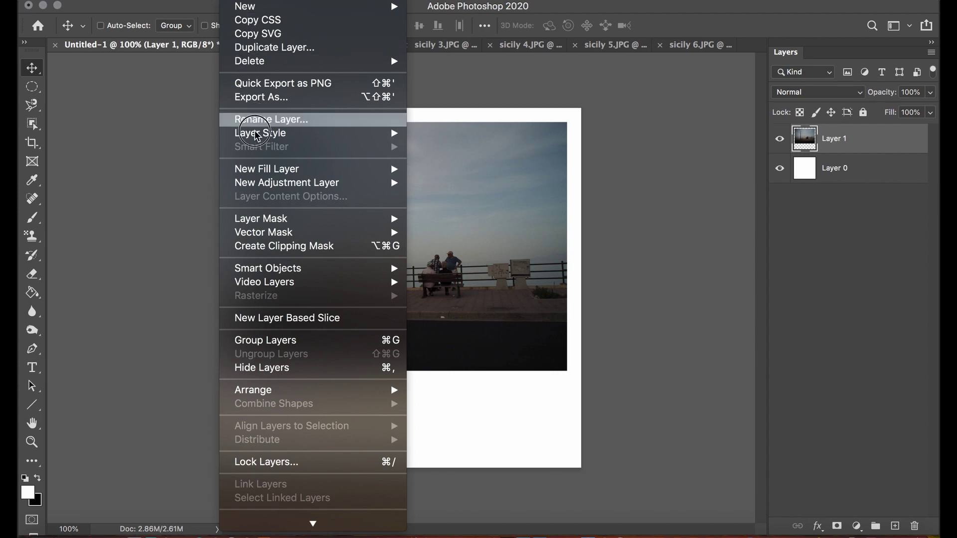
Add a Brightness/Contrast adjustment layer with an Orange colour label above the photo.
mouse_move(255, 183)
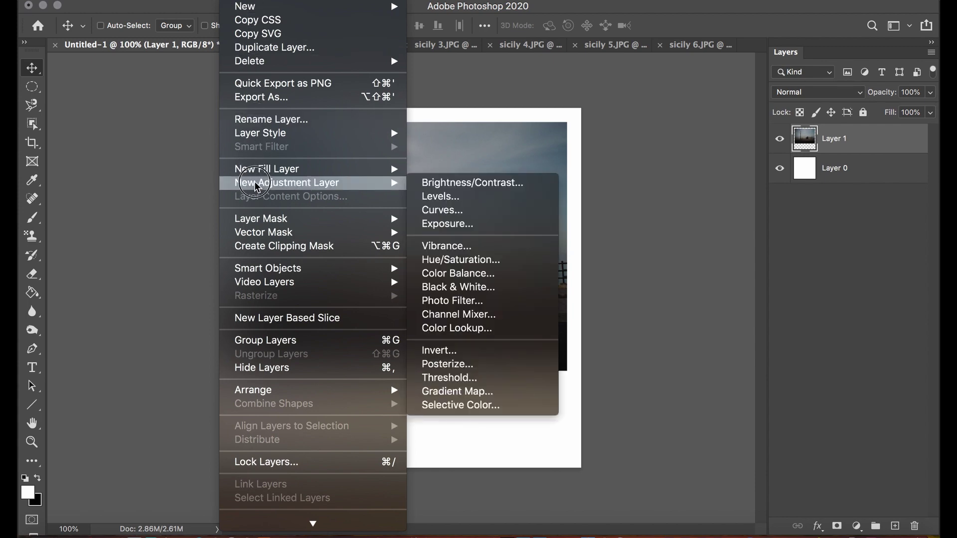
click(517, 185)
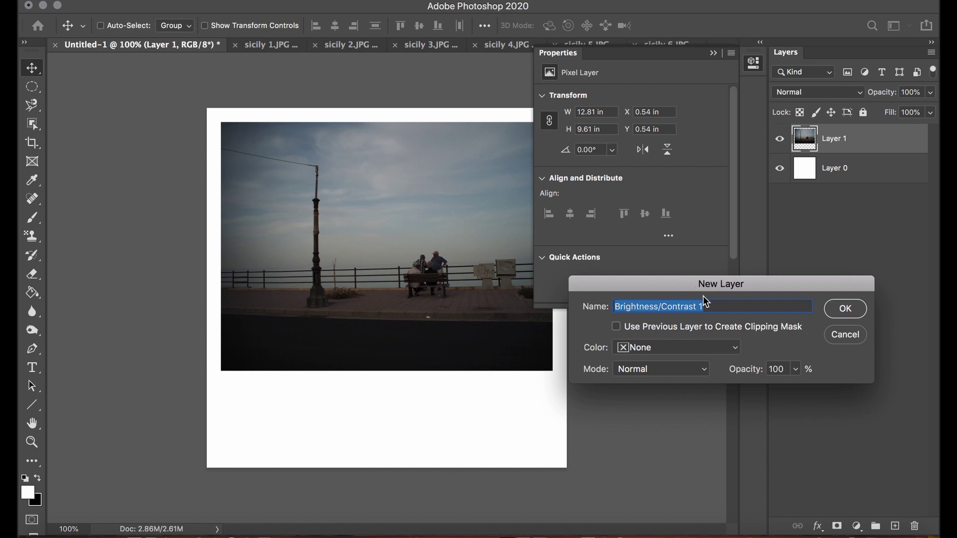
click(683, 350)
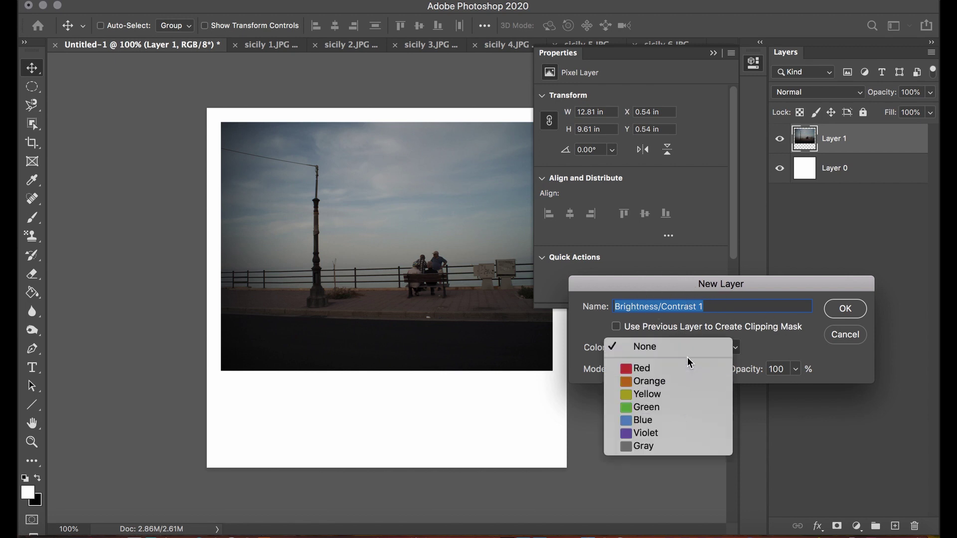
click(670, 382)
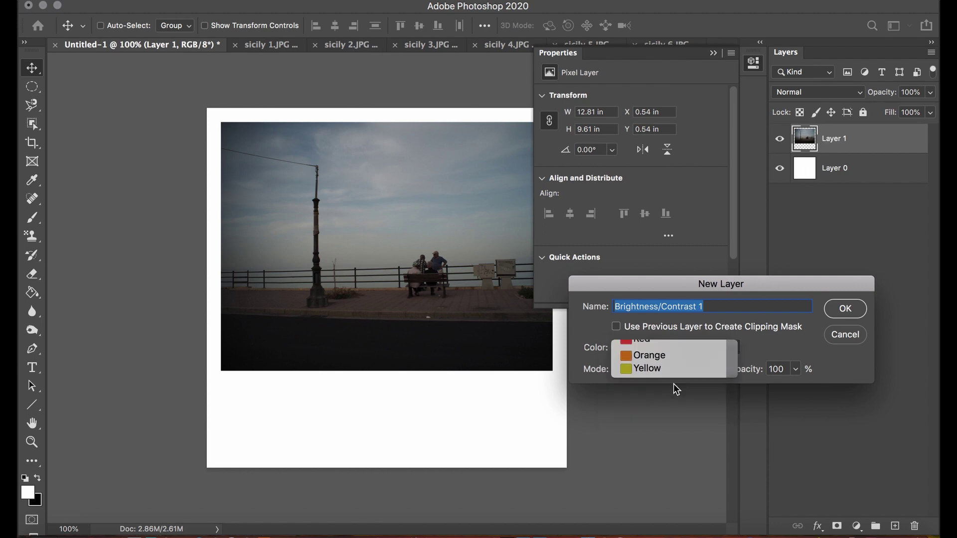
click(853, 313)
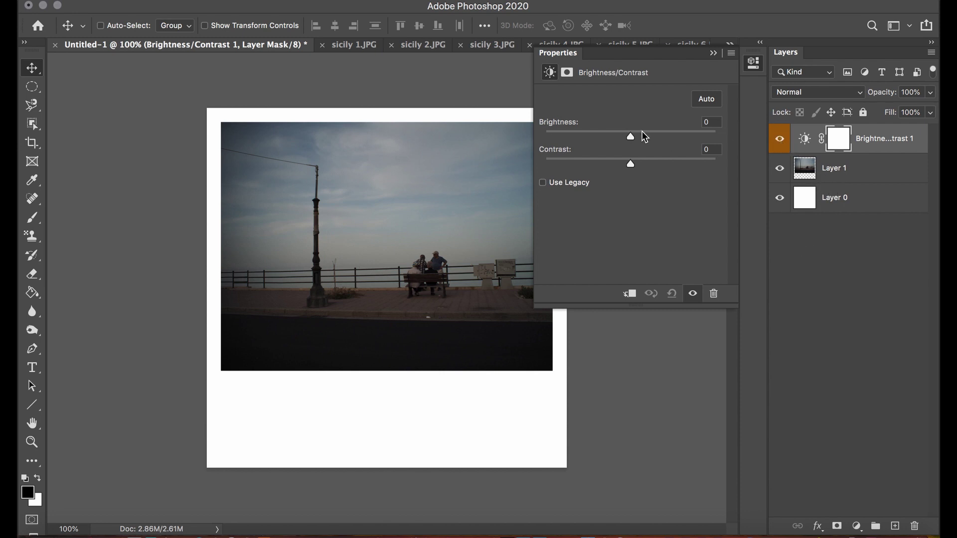
Set the Brightness/Contrast adjustment to brightness 57 and contrast 45, then collapse Properties.
click(804, 144)
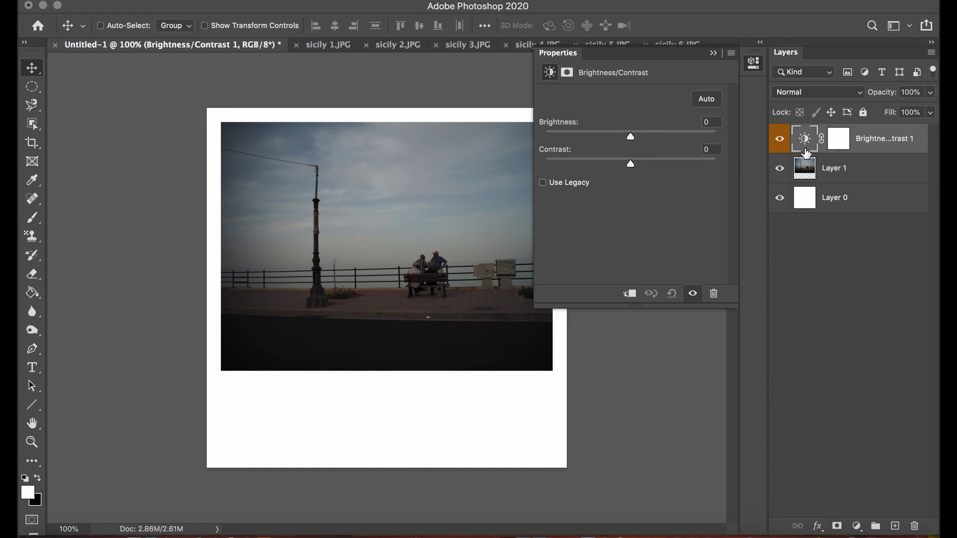
drag(633, 139, 656, 138)
drag(618, 165, 653, 177)
mouse_move(655, 137)
mouse_down()
mouse_move(674, 168)
mouse_move(613, 166)
mouse_move(671, 167)
mouse_move(665, 146)
mouse_up()
click(658, 143)
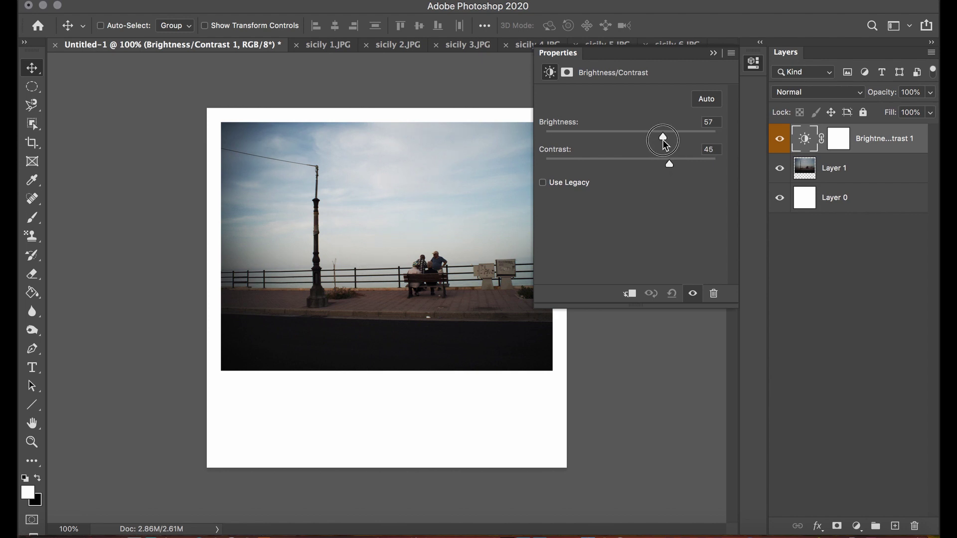
click(714, 52)
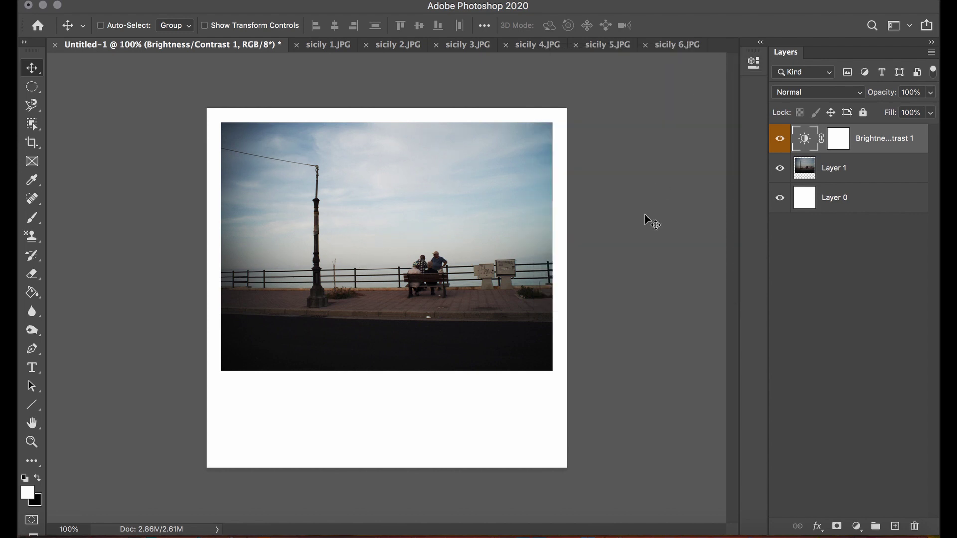
Toggle the adjustment's visibility to compare before and after, leaving it switched on.
click(781, 143)
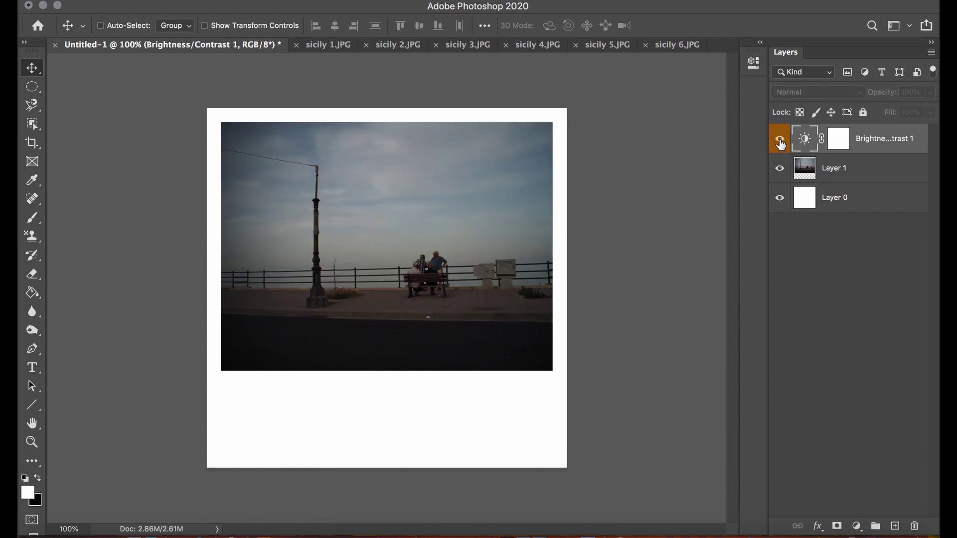
click(780, 144)
click(781, 144)
click(781, 144)
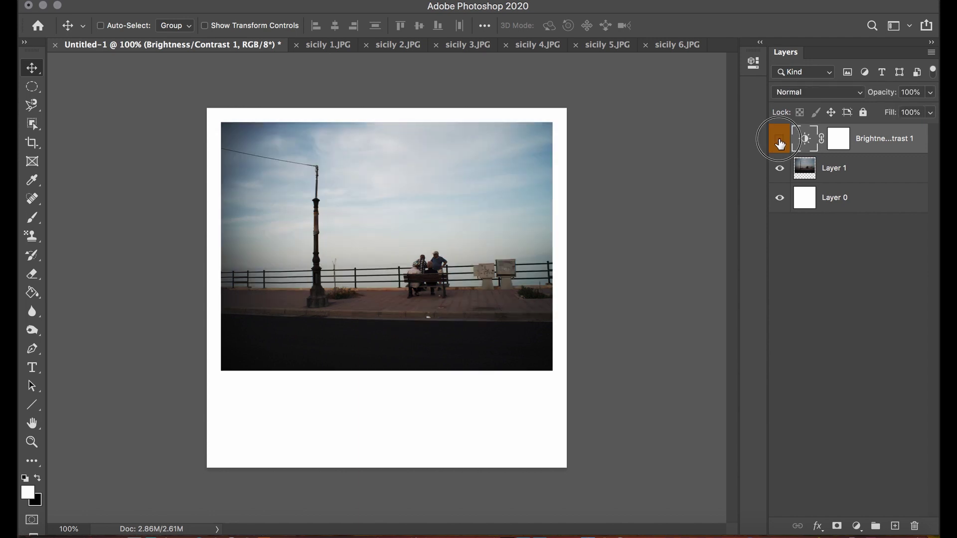
click(780, 143)
click(781, 143)
click(780, 144)
click(780, 143)
click(780, 144)
click(780, 144)
Draw a text box below the photo and type 'Fishermen In Sicily'.
click(28, 367)
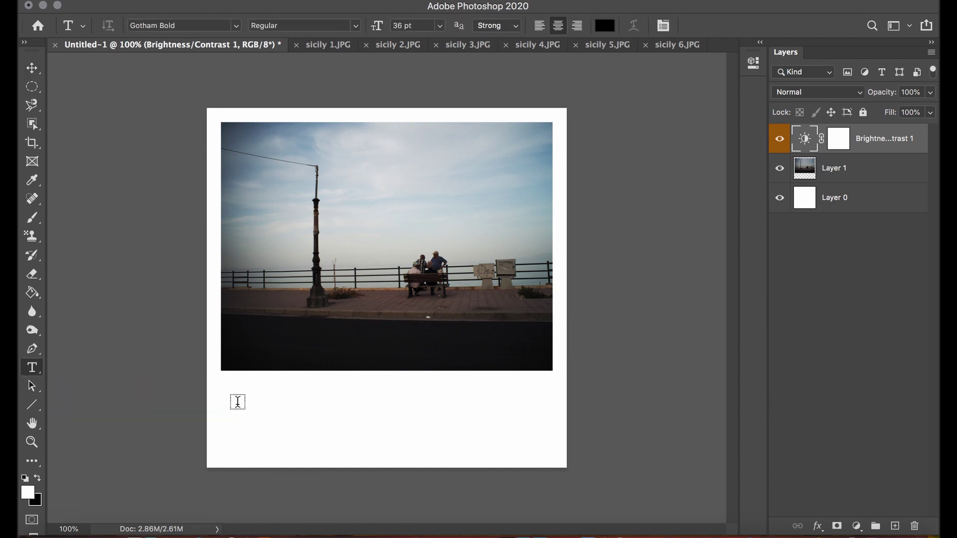
drag(222, 393, 552, 437)
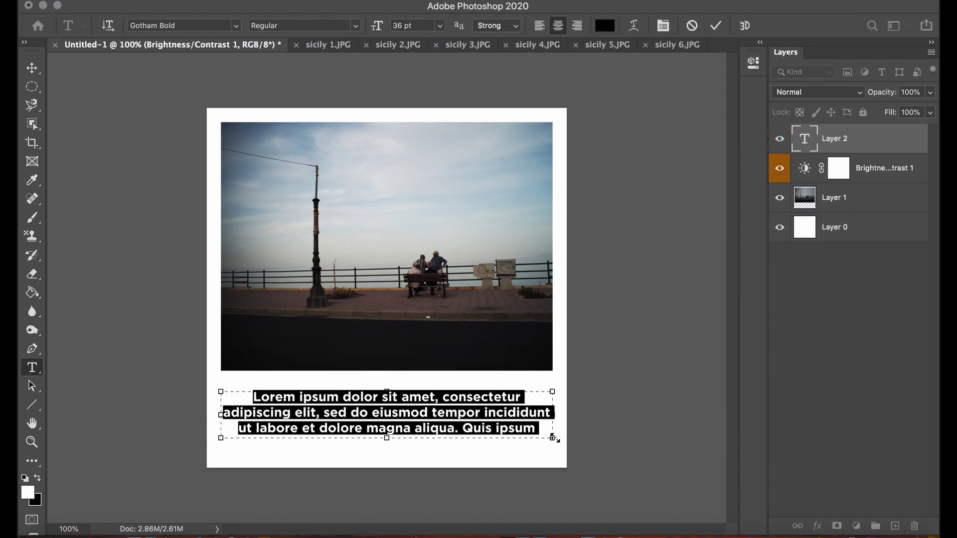
text(Fi)
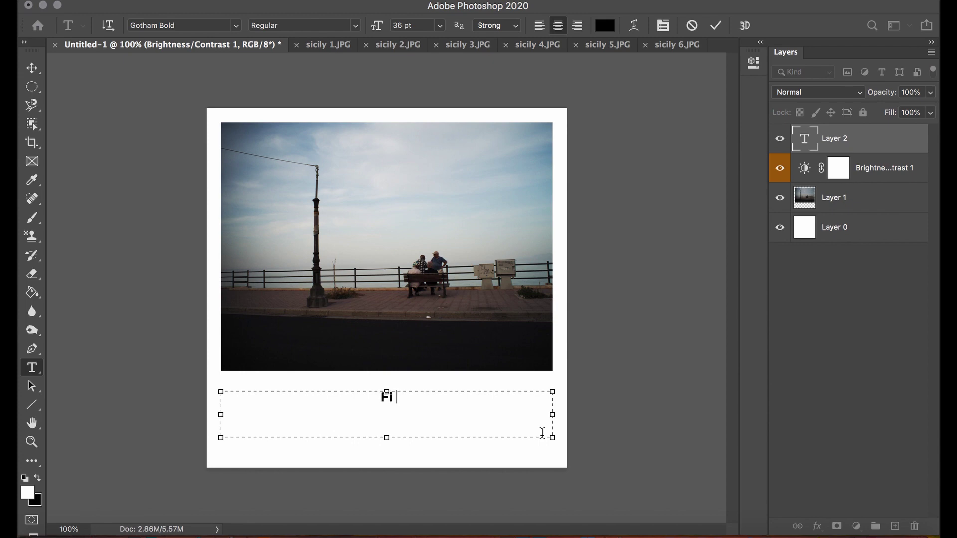
text(sherm)
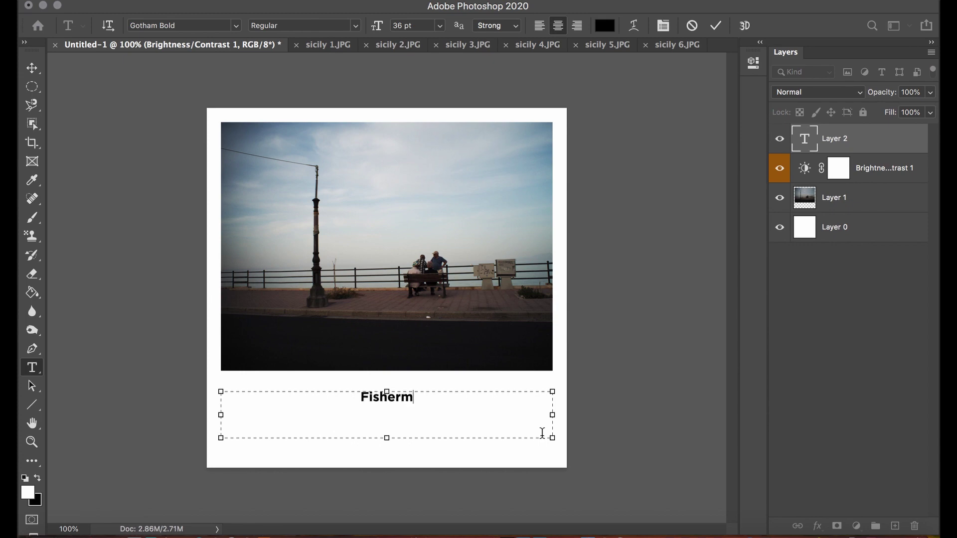
text(en In Sicily)
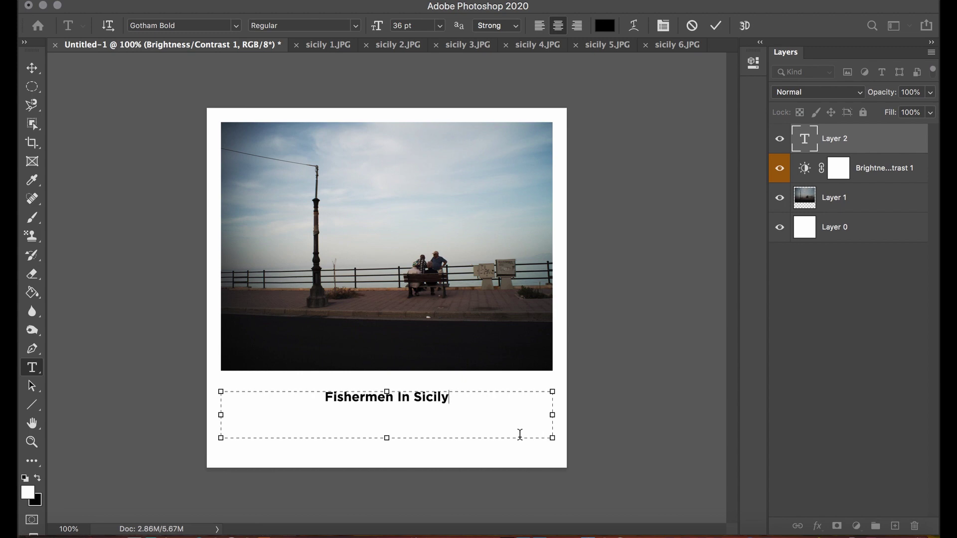
Select the whole caption and set its font size to 72 pt.
click(439, 25)
click(417, 197)
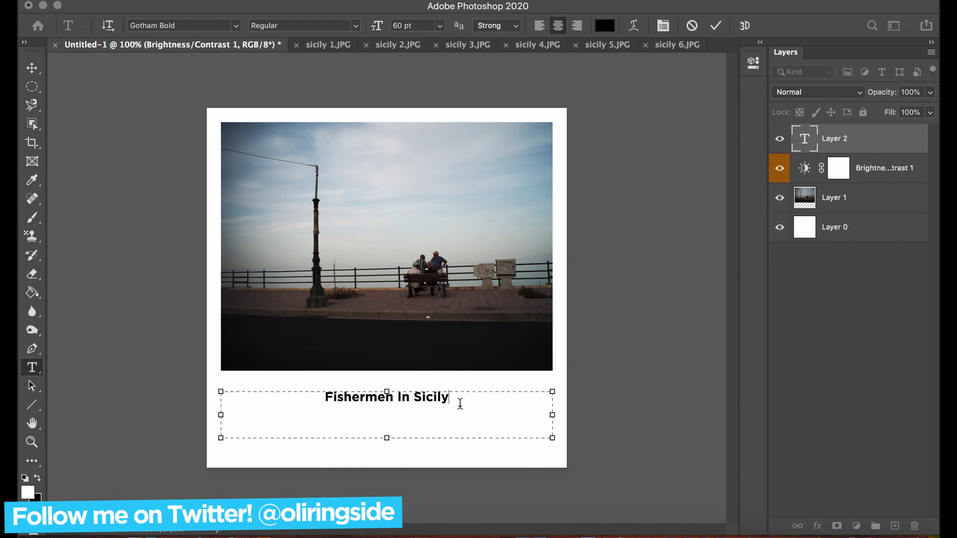
key(super+a)
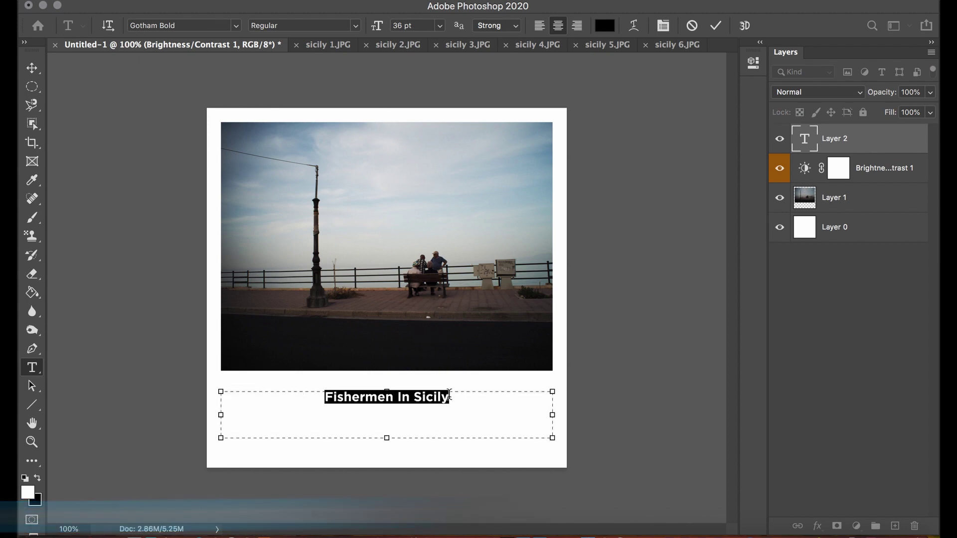
click(439, 26)
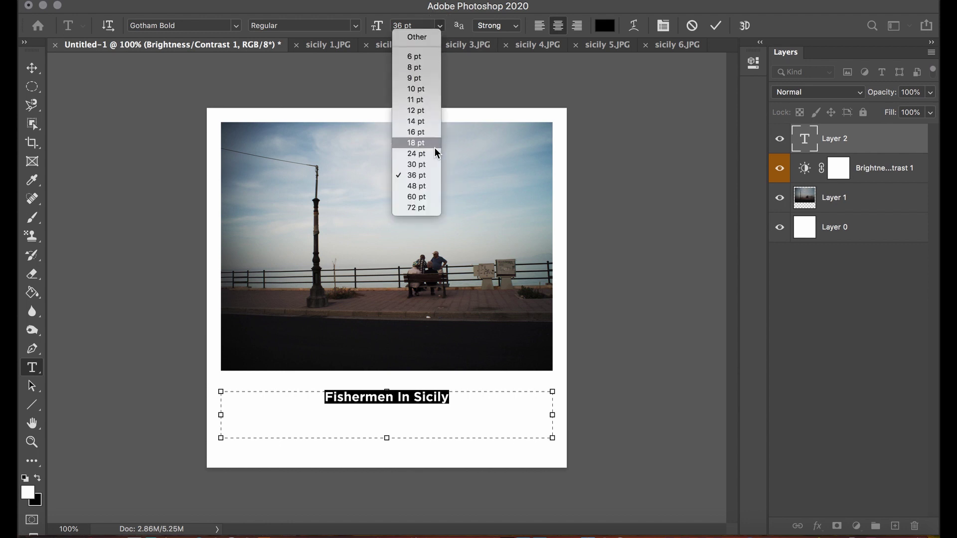
click(417, 207)
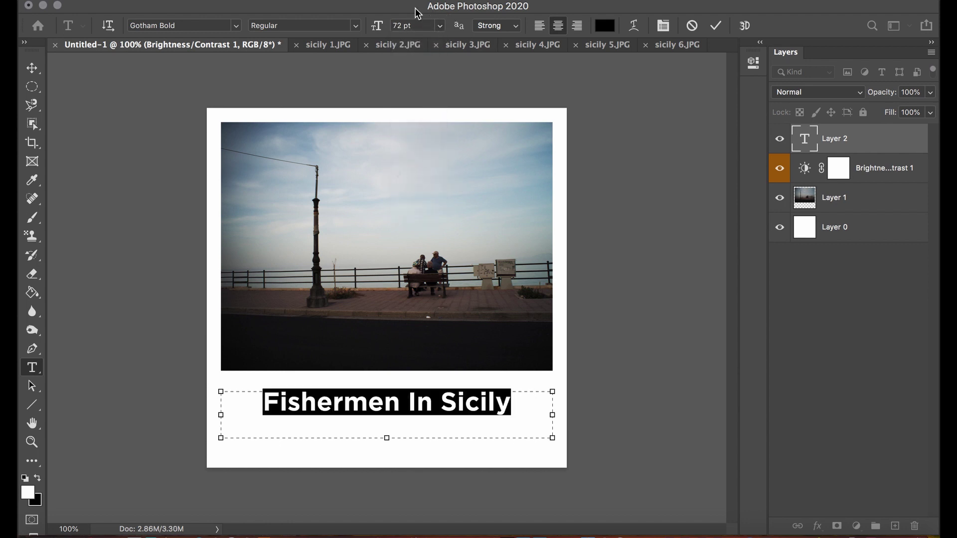
Enlarge the title in the Character panel, trying 100 pt and settling on 90 pt.
click(665, 26)
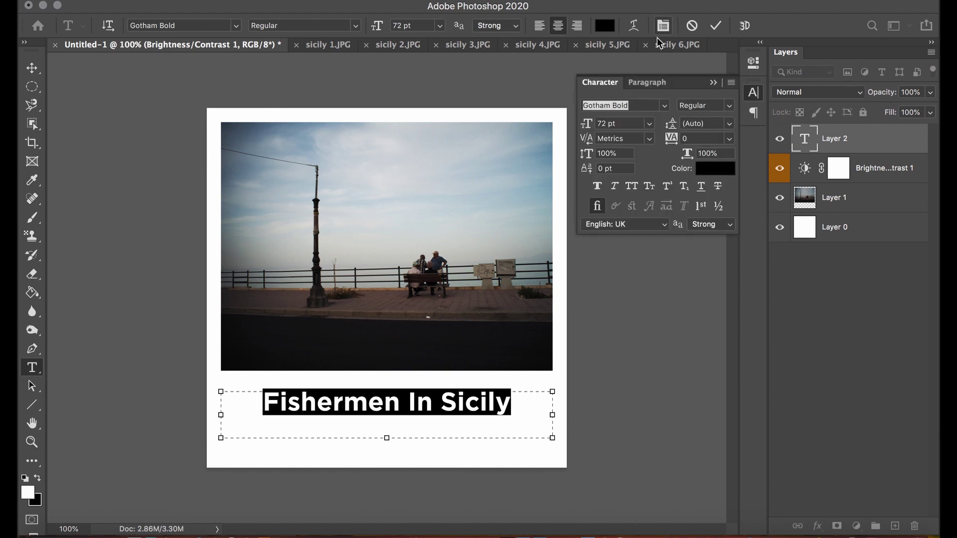
click(650, 123)
click(628, 124)
double_click(627, 123)
text(10)
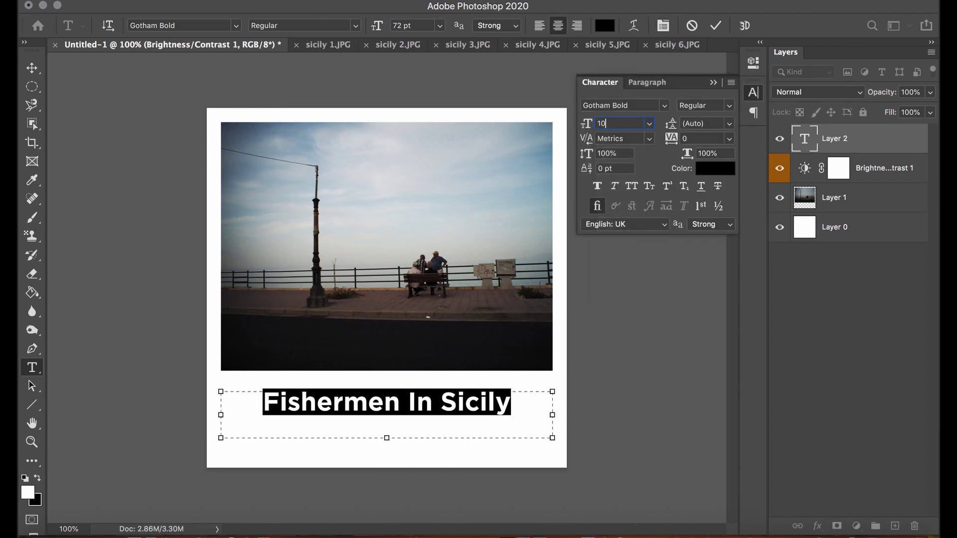
text(0)
key(Return)
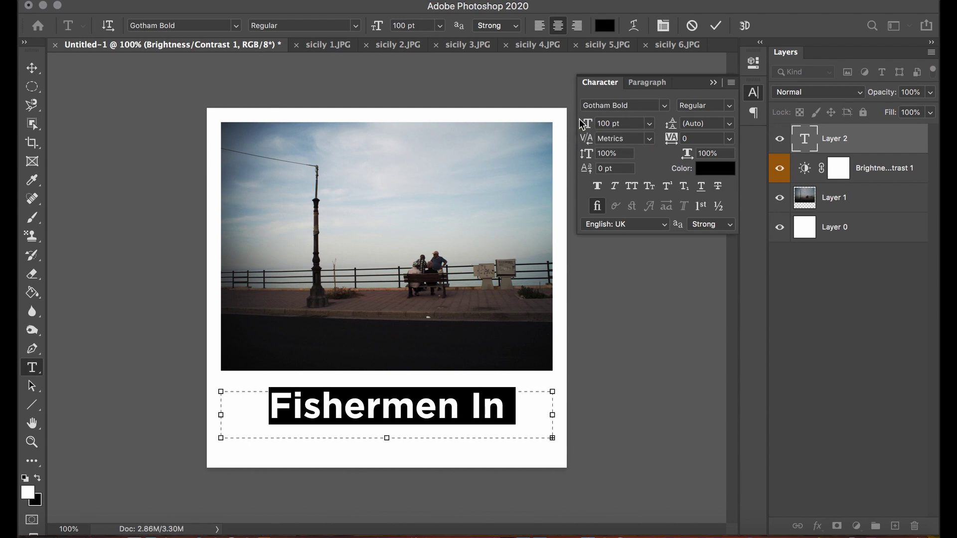
click(626, 123)
text(90)
key(Return)
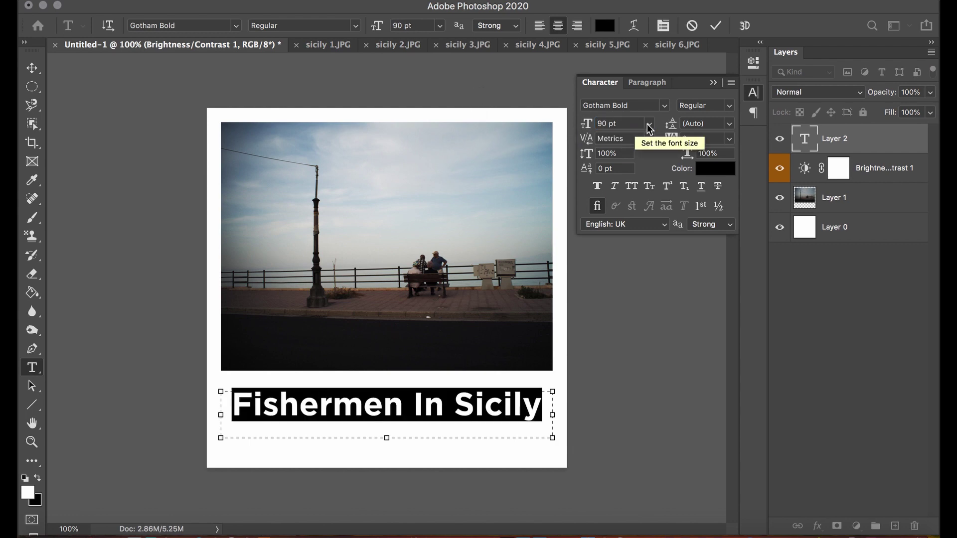
Tighten the title's tracking to -40, apply Faux Italic, and commit the text layer.
drag(675, 138, 670, 145)
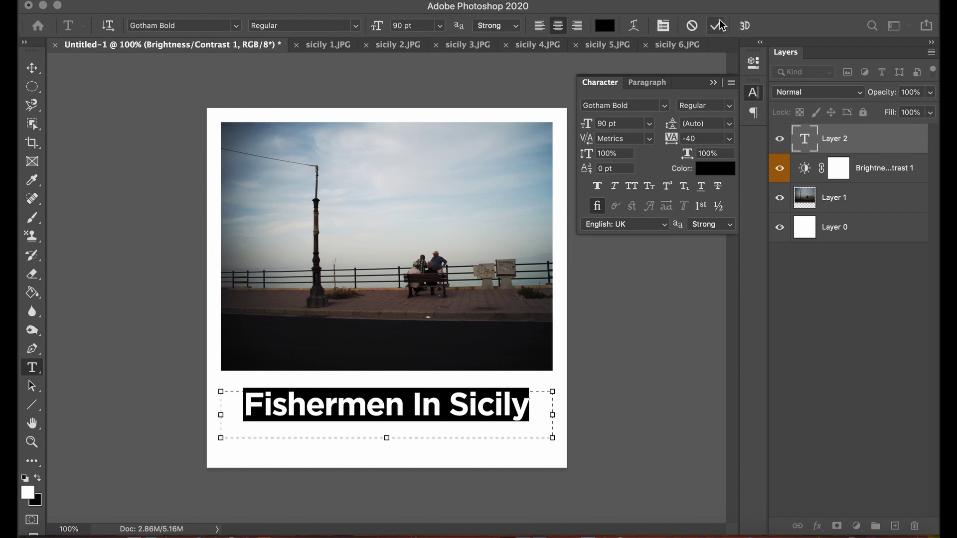
click(621, 187)
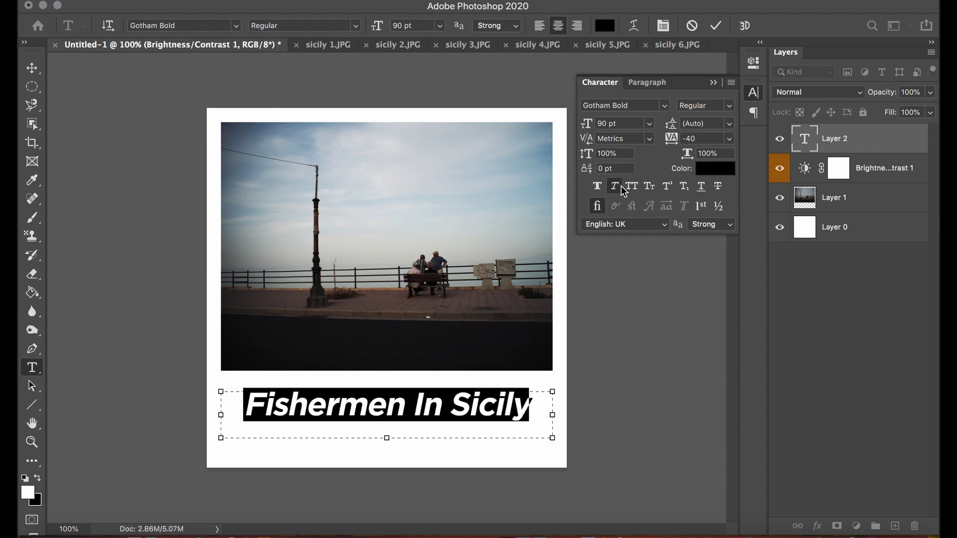
click(715, 26)
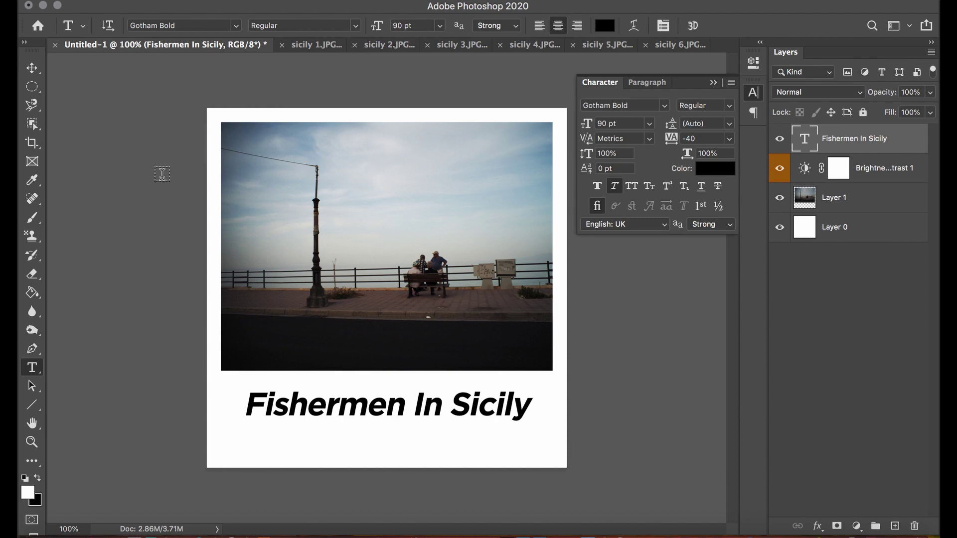
key(v)
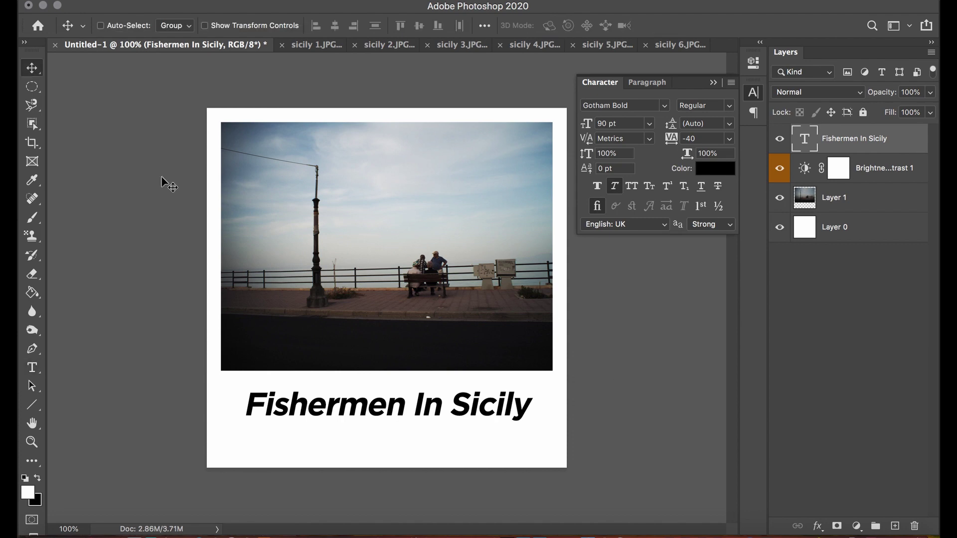
Nudge the title up and add a signature text line below it with the author's name.
key(Up)
key(Up)
key(Up)
key(Up)
key(Up)
key(Up)
key(Up)
key(Up)
key(Up)
key(Up)
key(Up)
key(Up)
key(Up)
key(Up)
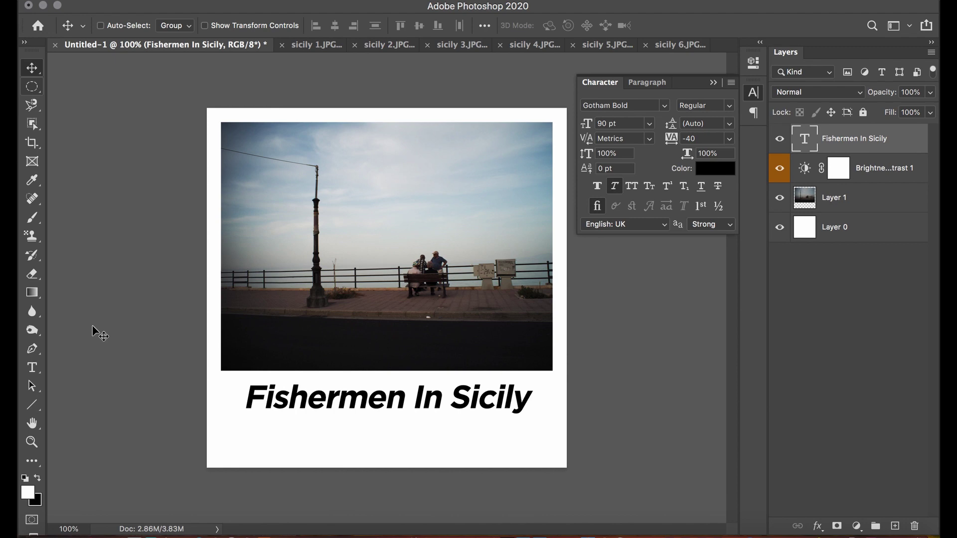
click(33, 368)
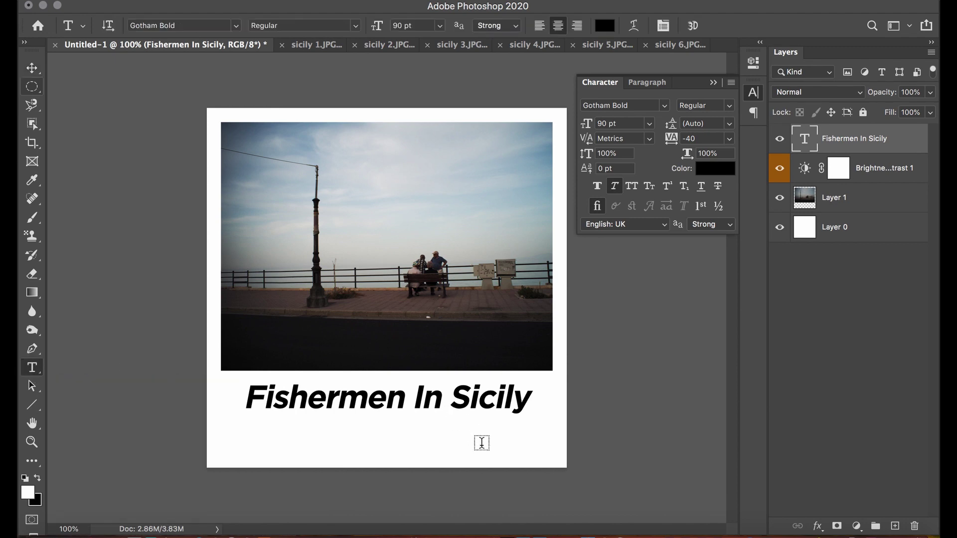
click(448, 442)
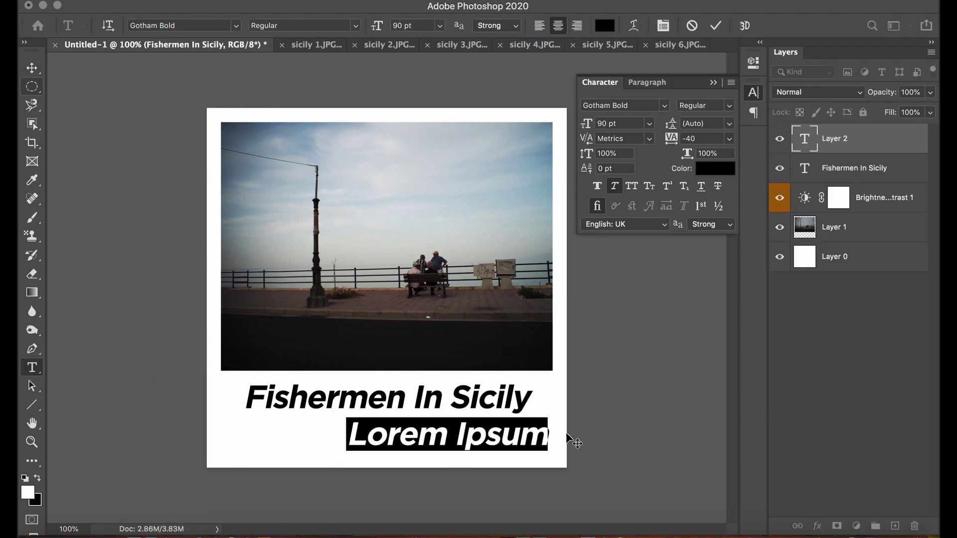
text(Oli Sandler)
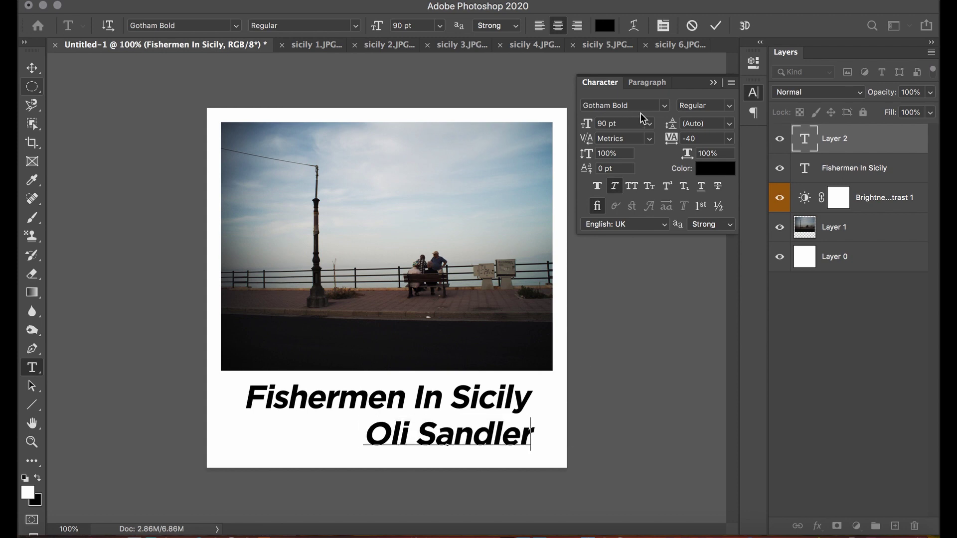
Make the signature upright Merriweather at 48 pt and commit it.
key(super+a)
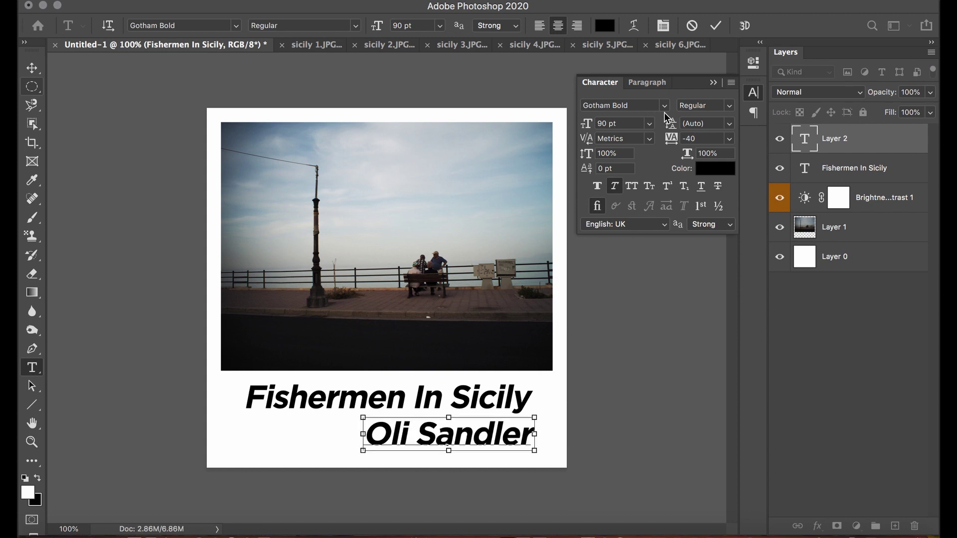
click(665, 105)
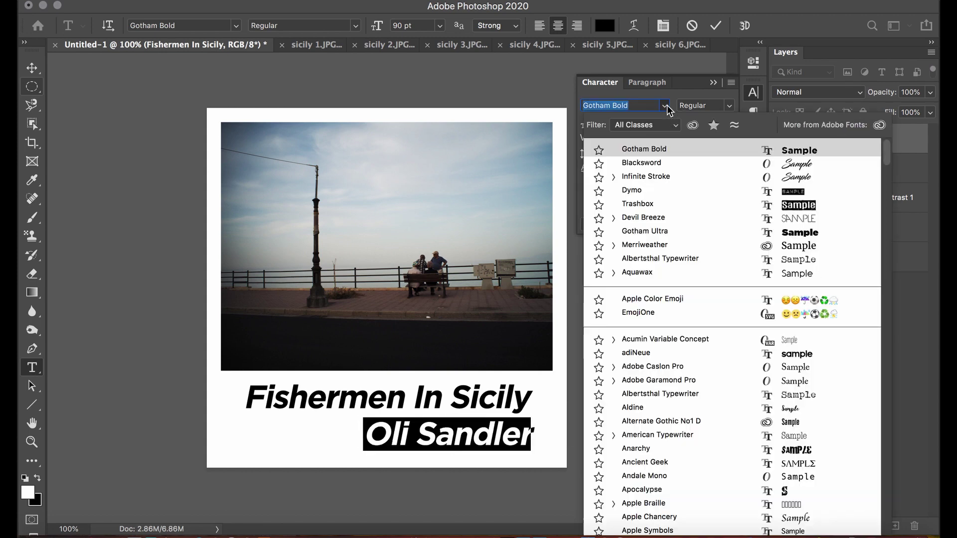
click(666, 245)
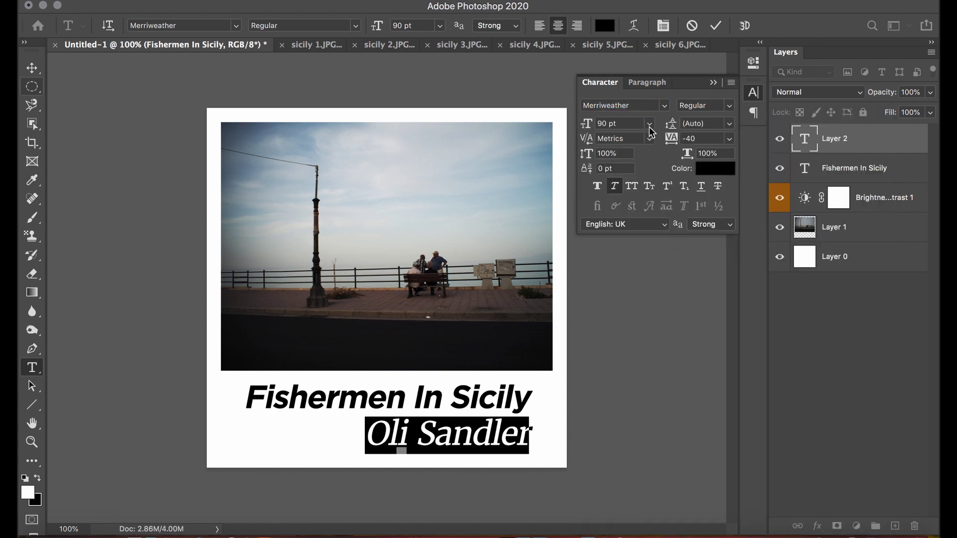
click(620, 187)
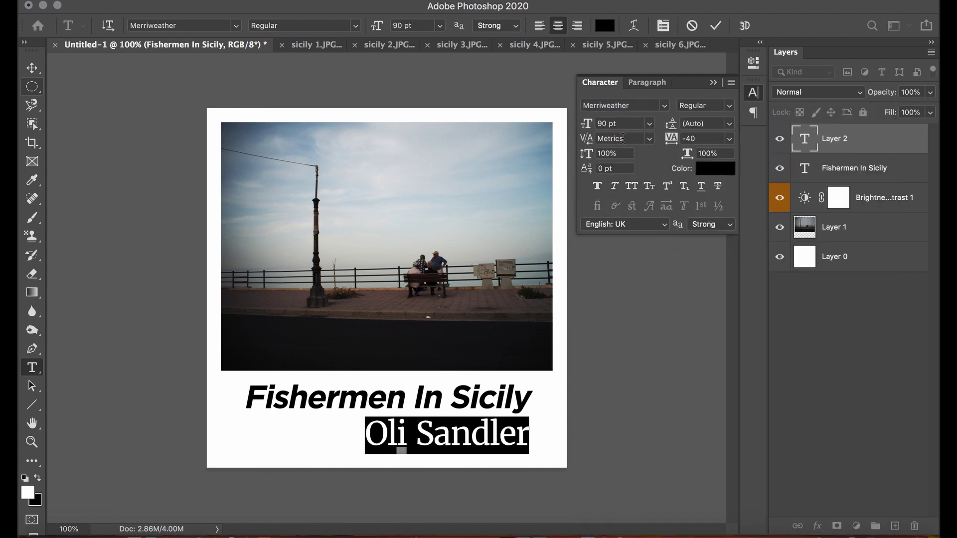
click(649, 123)
click(618, 285)
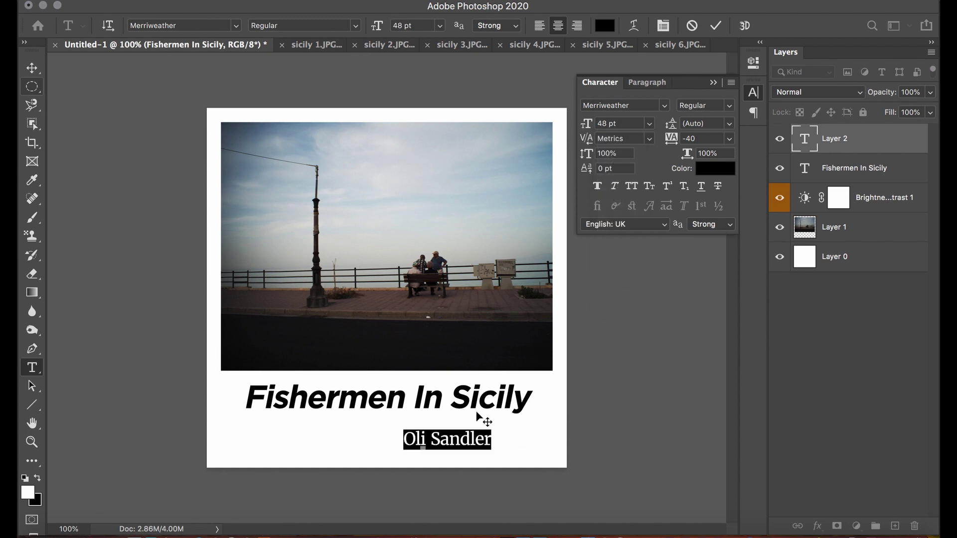
click(715, 26)
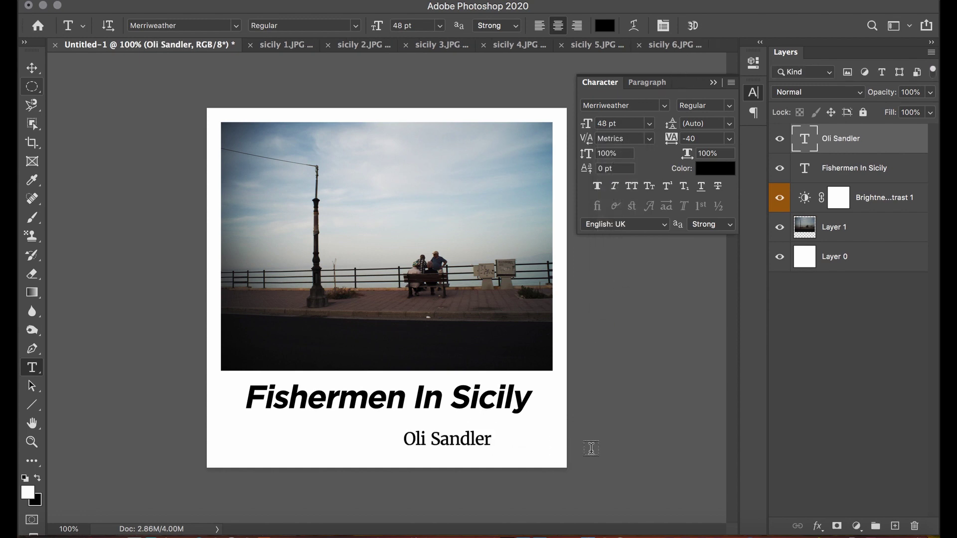
Rotate the signature about -7.6° so it tilts upward, shifting it up-right.
key(super+t)
drag(577, 487, 583, 471)
drag(466, 442, 522, 429)
click(753, 27)
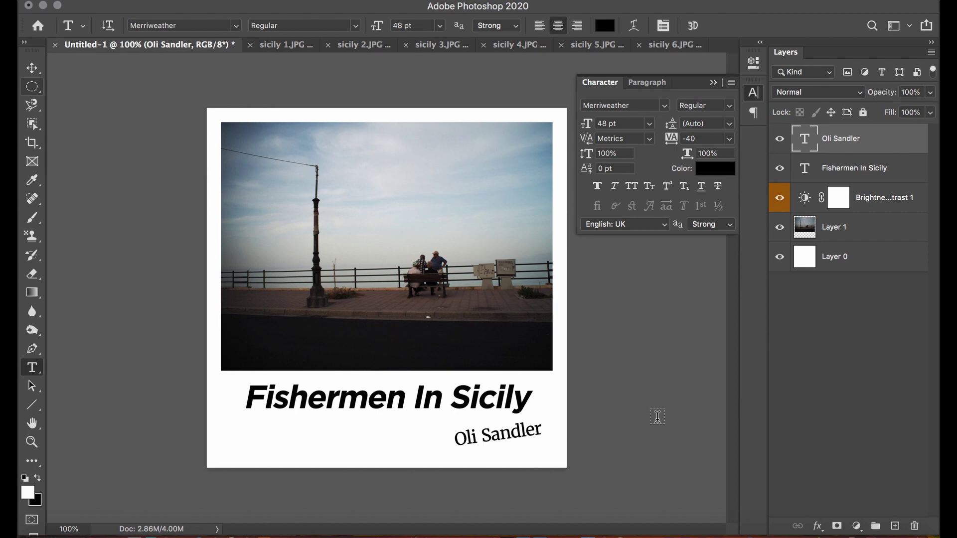
Save the document in Photoshop format as fishermensicilypolaroid.psd.
click(137, 1)
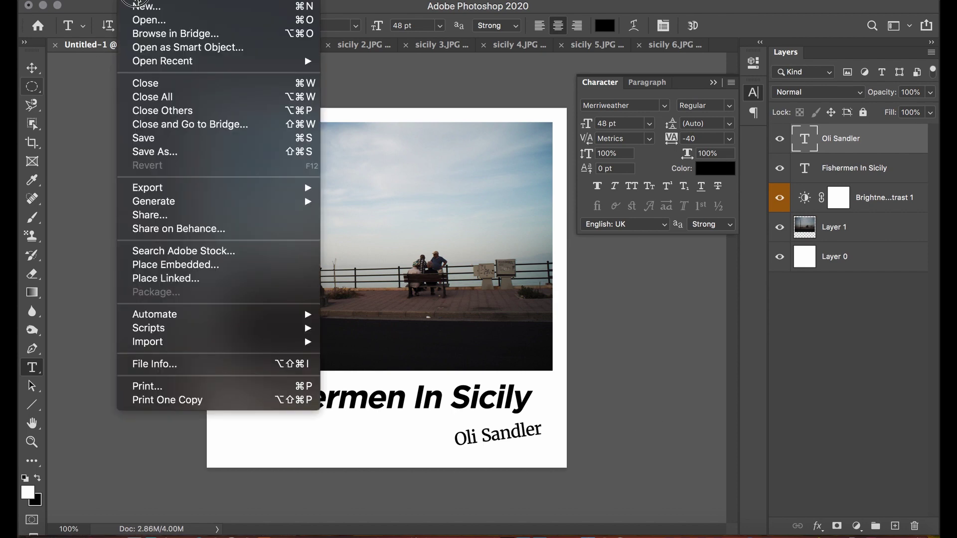
click(143, 132)
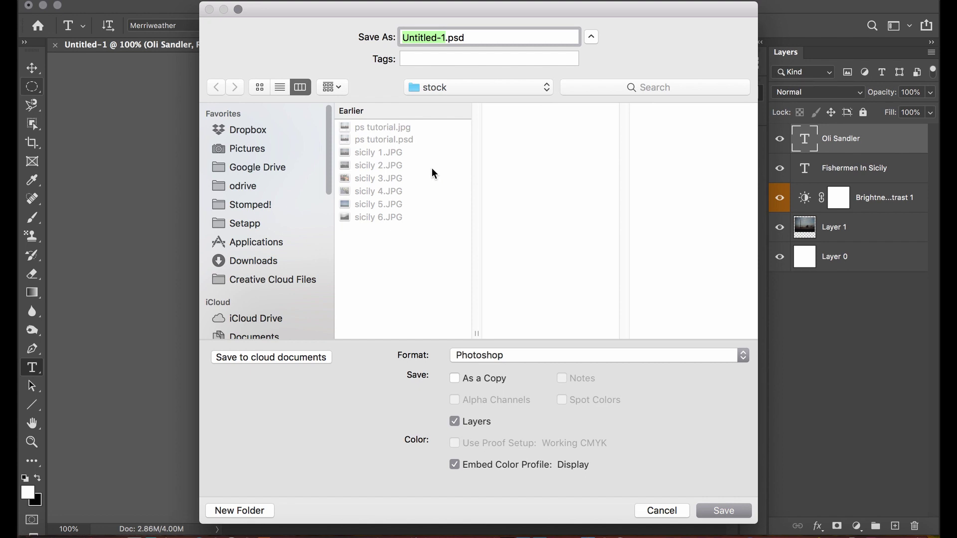
text(fisherma)
text(nsicily)
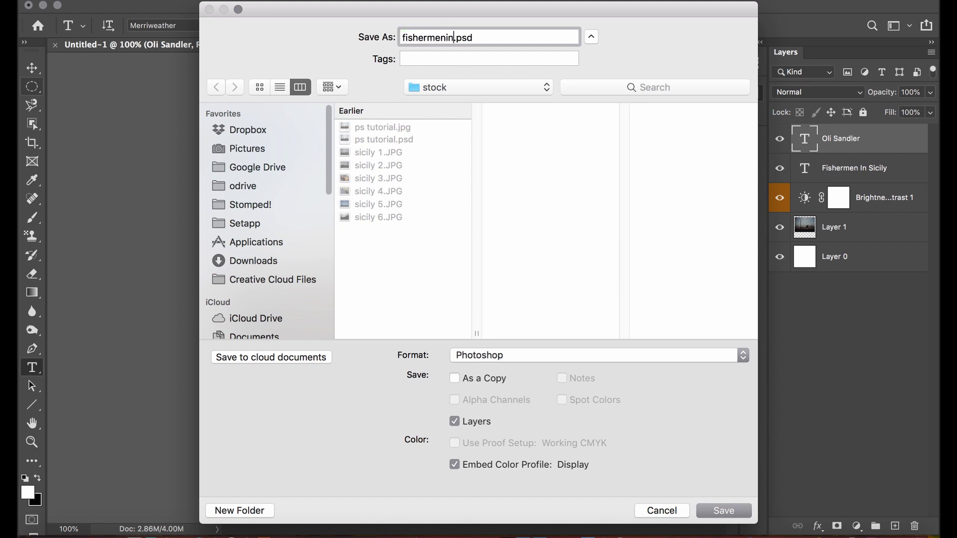
text(polaroid)
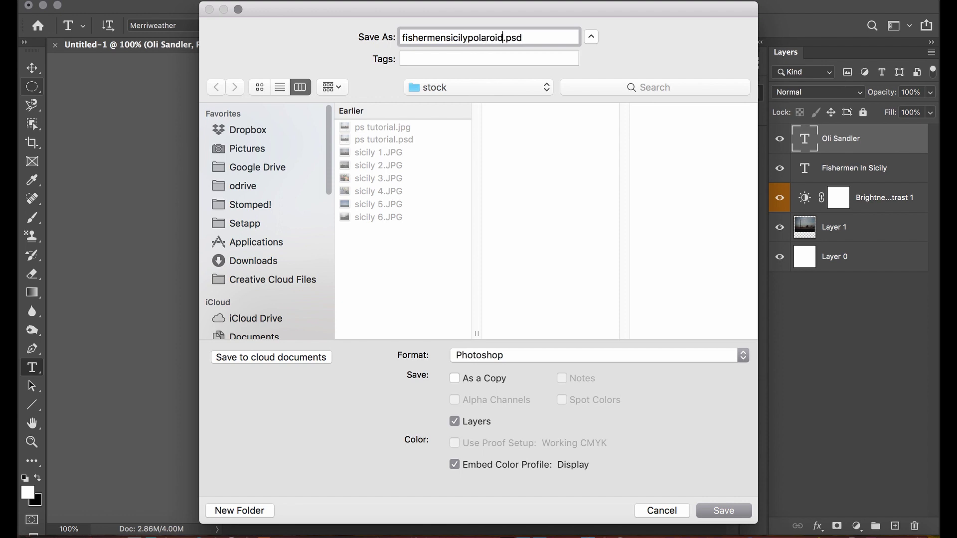
click(725, 512)
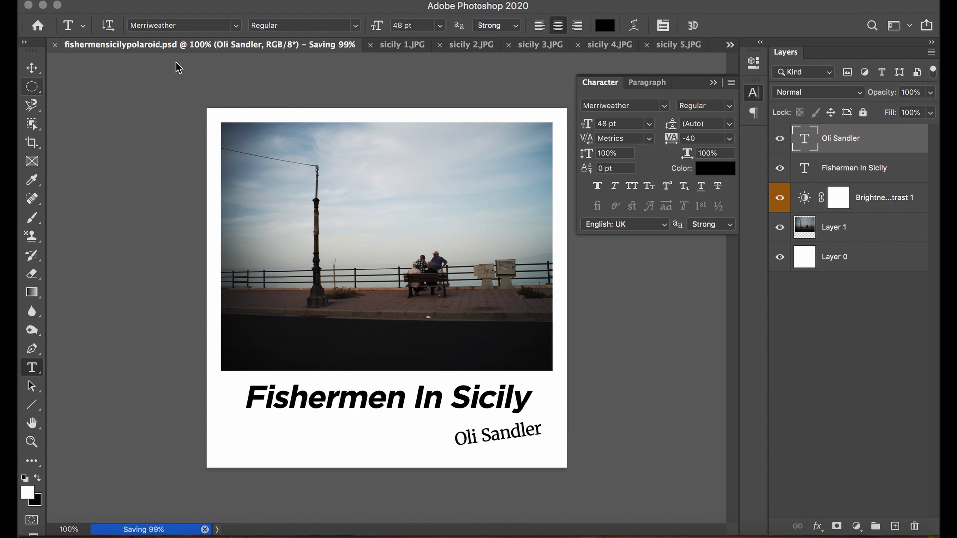
Save a JPEG copy, fishermensicilypolaroid.jpg, at maximum quality 10.
click(132, 0)
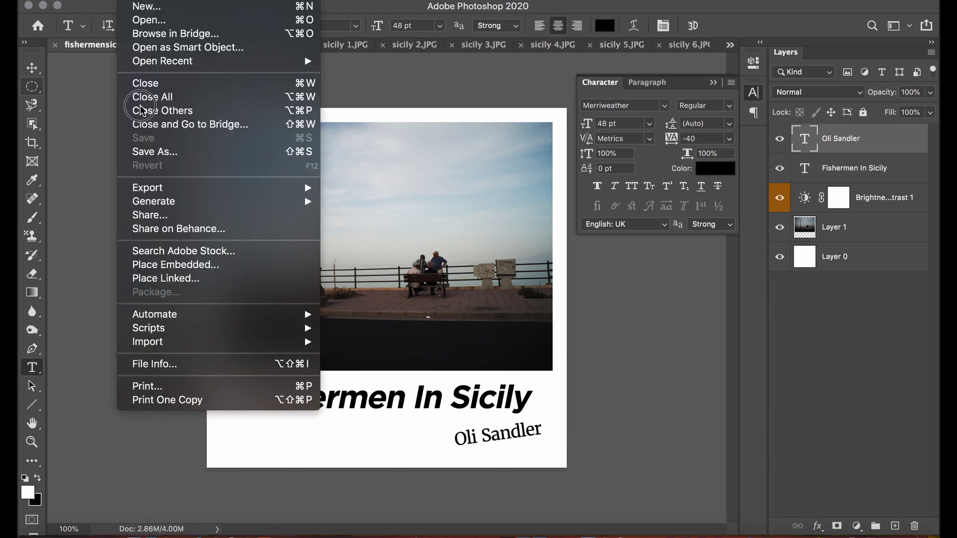
click(140, 150)
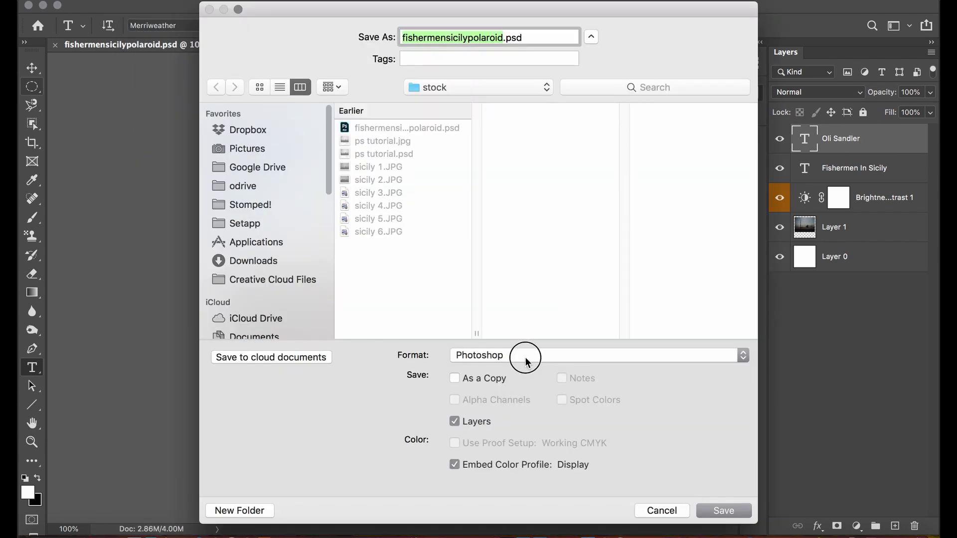
click(523, 356)
click(467, 375)
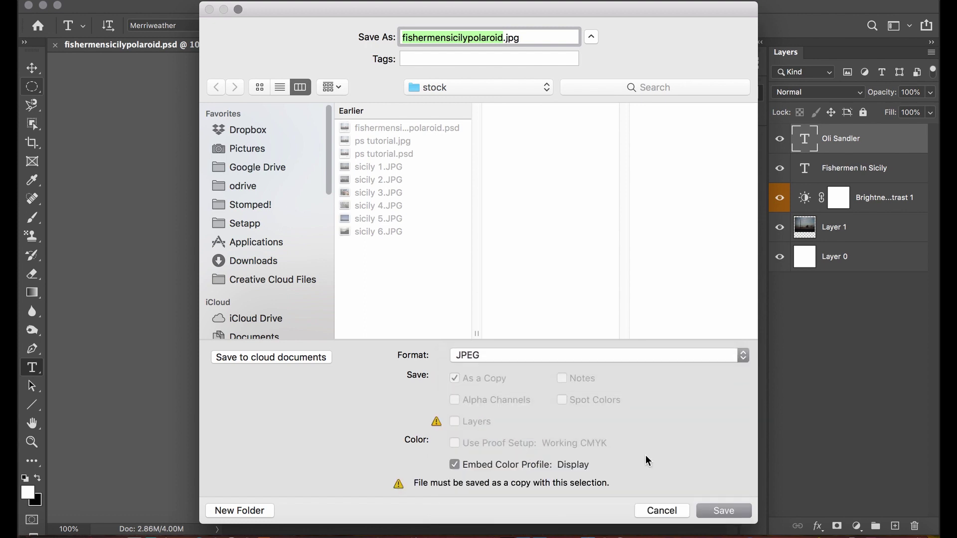
click(738, 510)
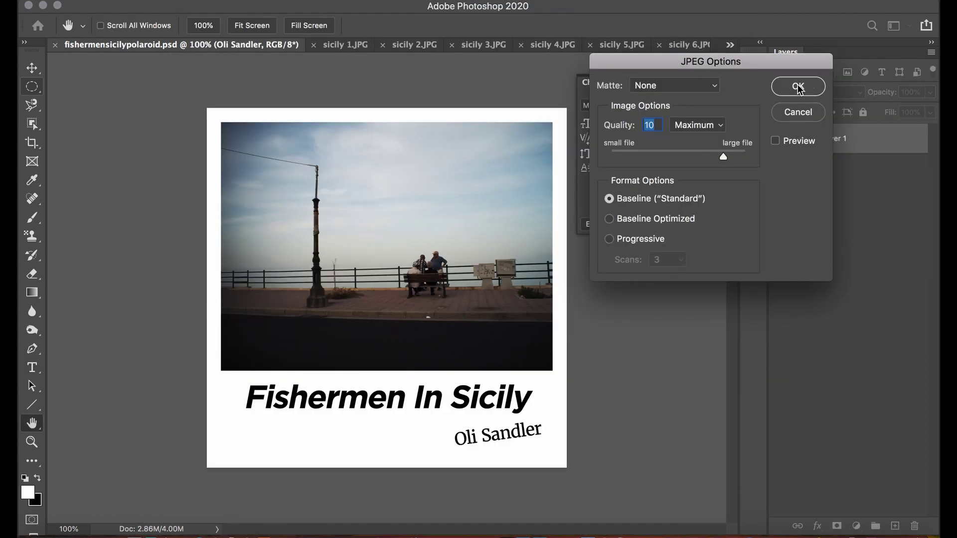
click(798, 87)
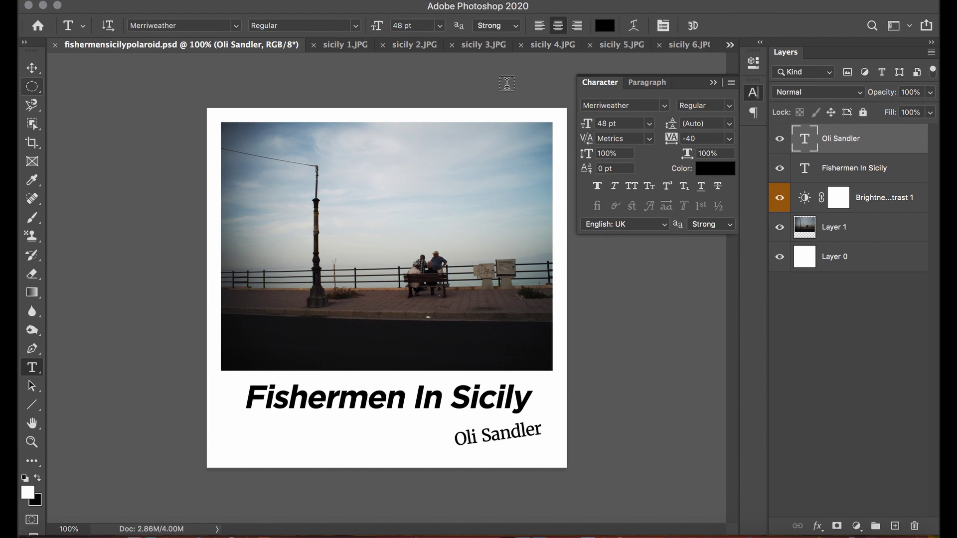